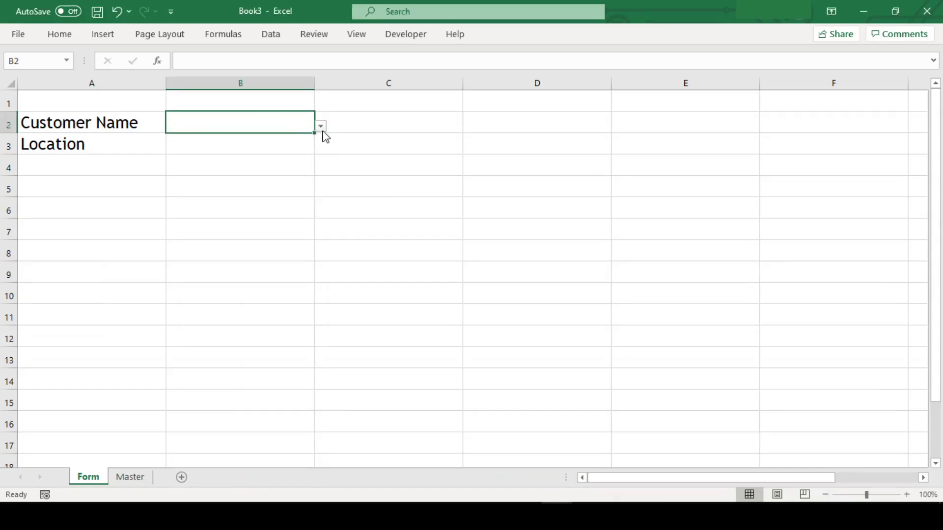
- Browse B2's customer-name drop-down to the end of the list without choosing a name
left_click(321, 127)
left_click(319, 199)
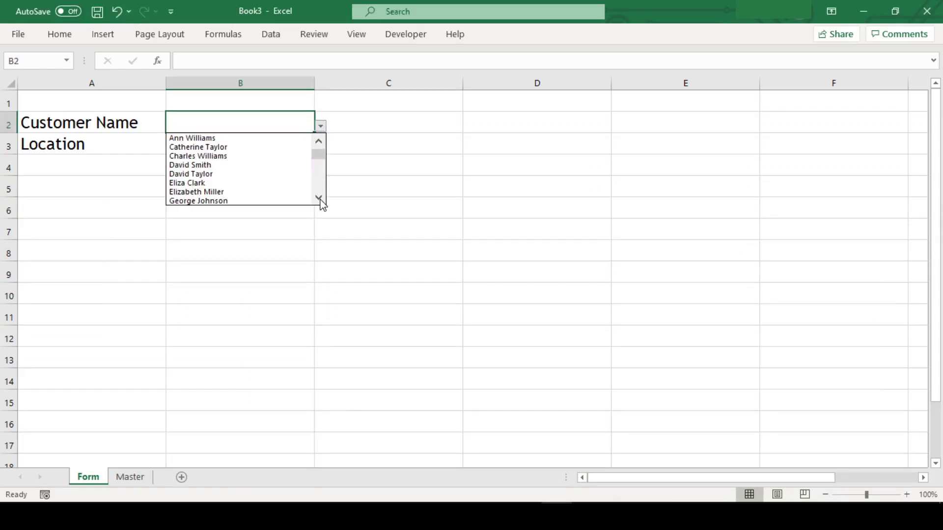
left_click_drag(319, 198, 320, 156)
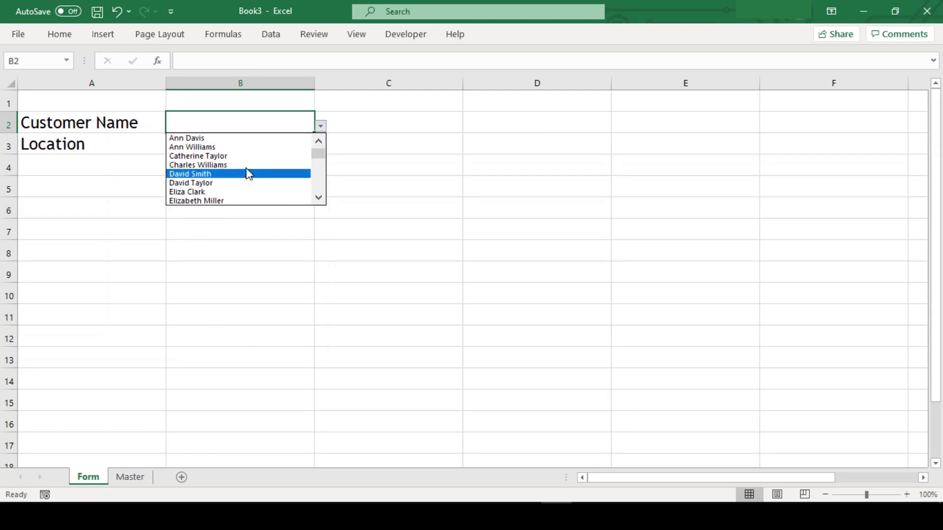
left_click(323, 191)
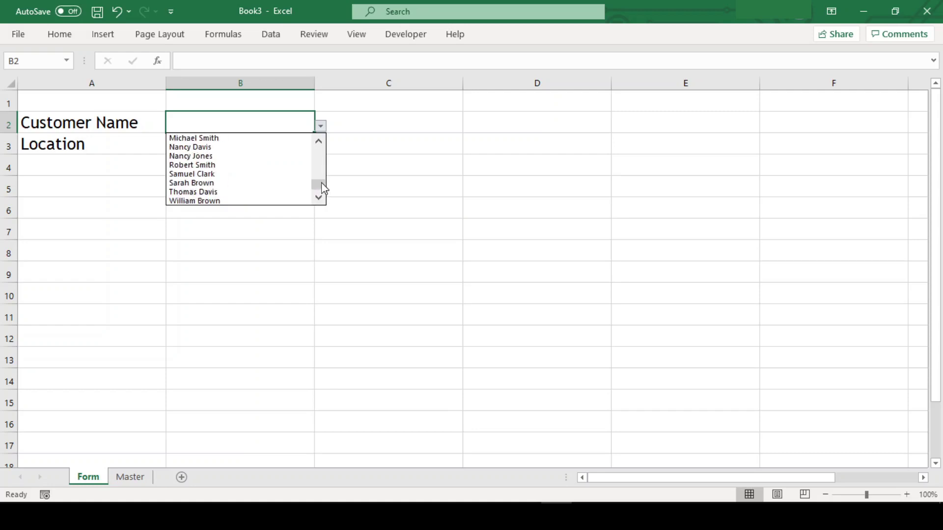
left_click(349, 141)
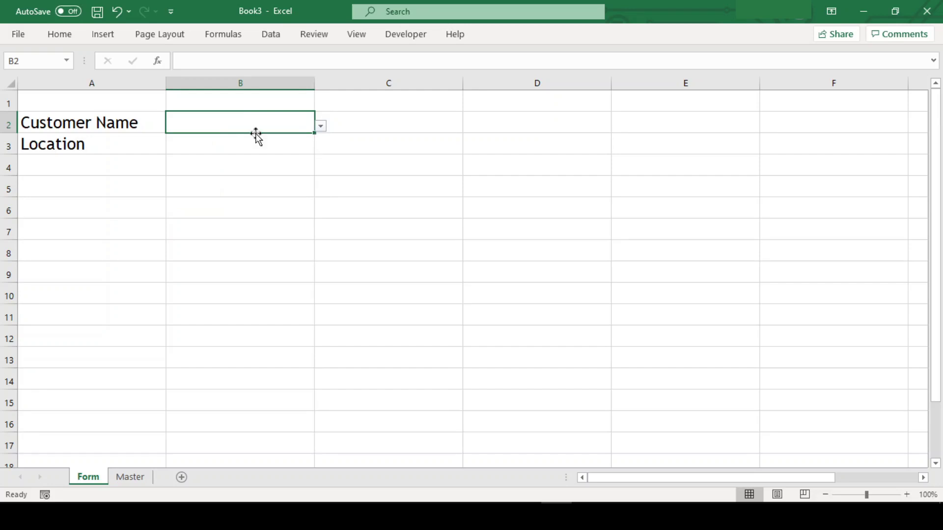
left_click(321, 127)
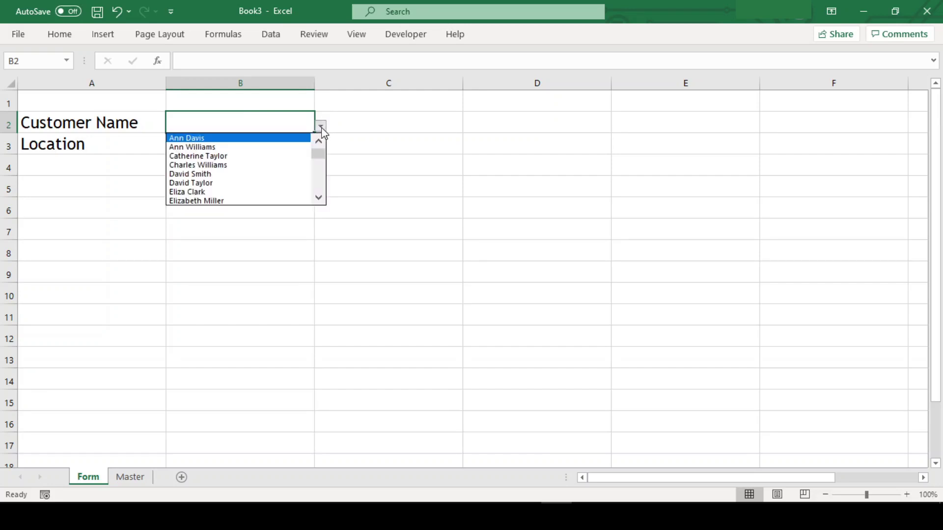
left_click(257, 121)
- Type the partial name 'Mar' in B2, view the offered names, then clear the entry
double_click(259, 122)
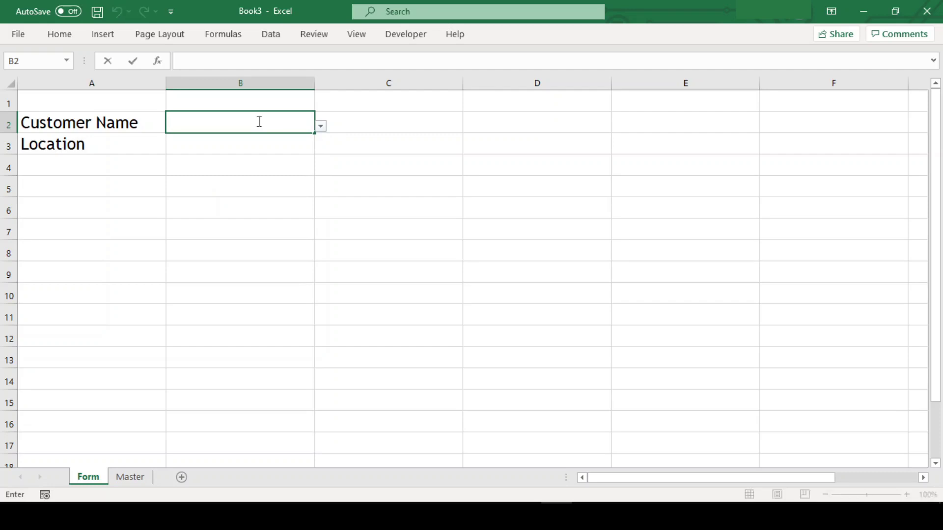
type("Mafr")
key("BackSpace")
key("BackSpace")
type("r")
left_click(320, 125)
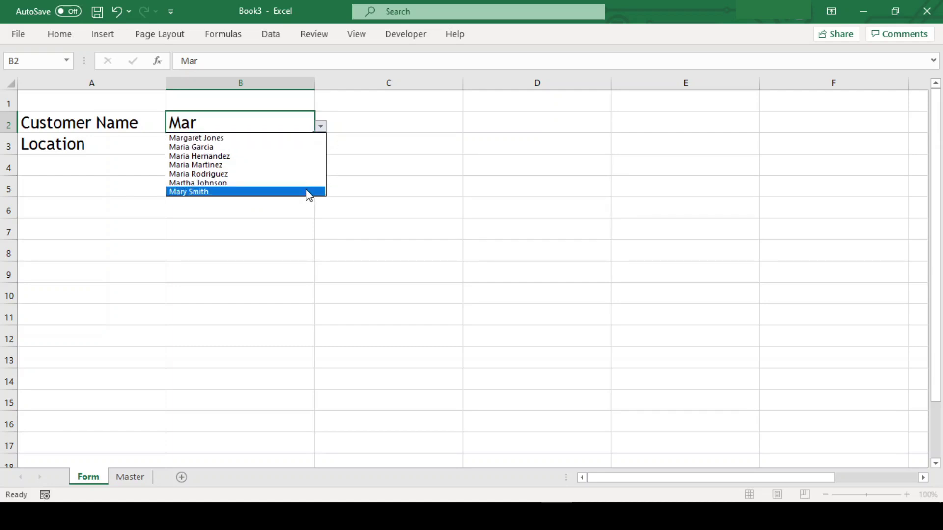
left_click(264, 118)
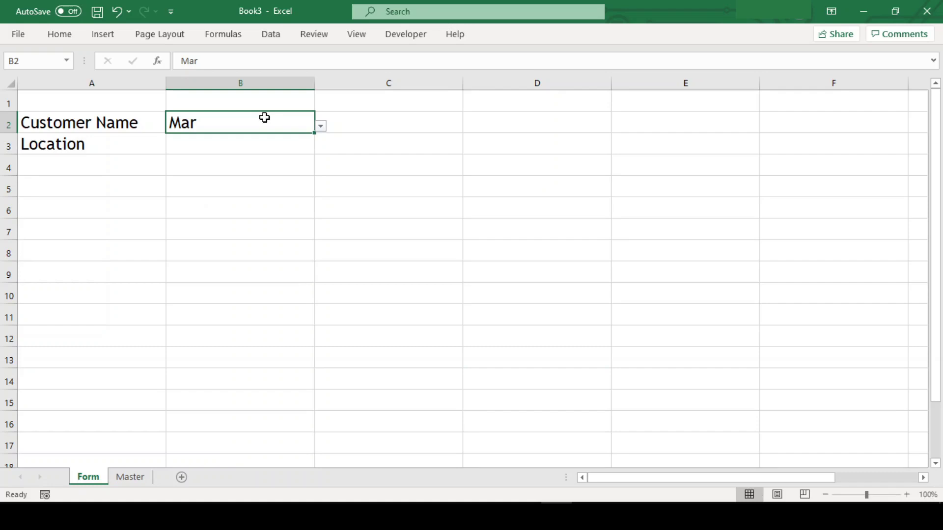
key("Delete")
left_click(320, 126)
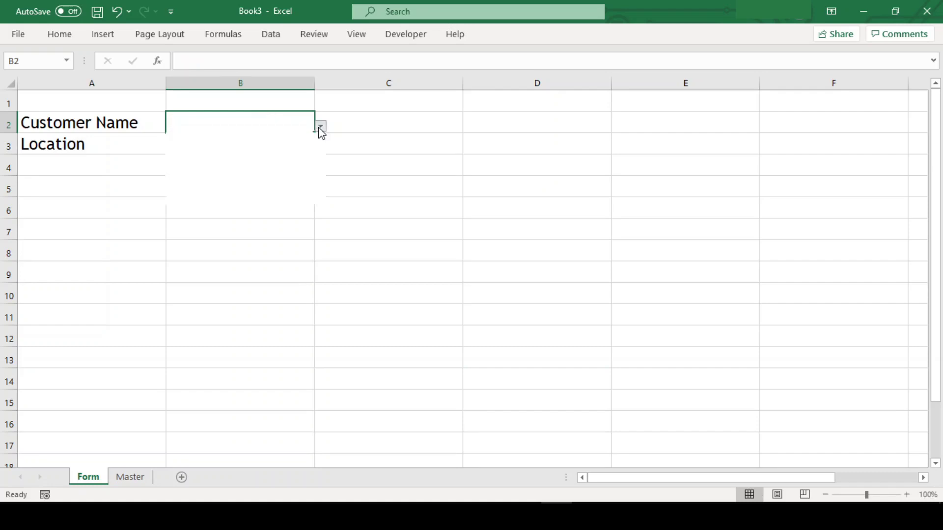
mouse_move(320, 152)
left_mouse_down()
mouse_move(324, 199)
mouse_move(321, 154)
left_mouse_up()
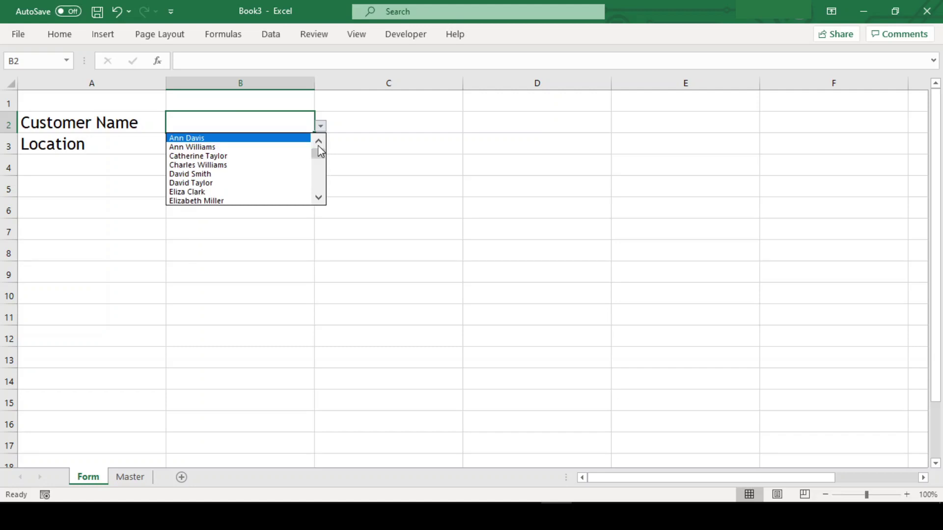
left_click(363, 120)
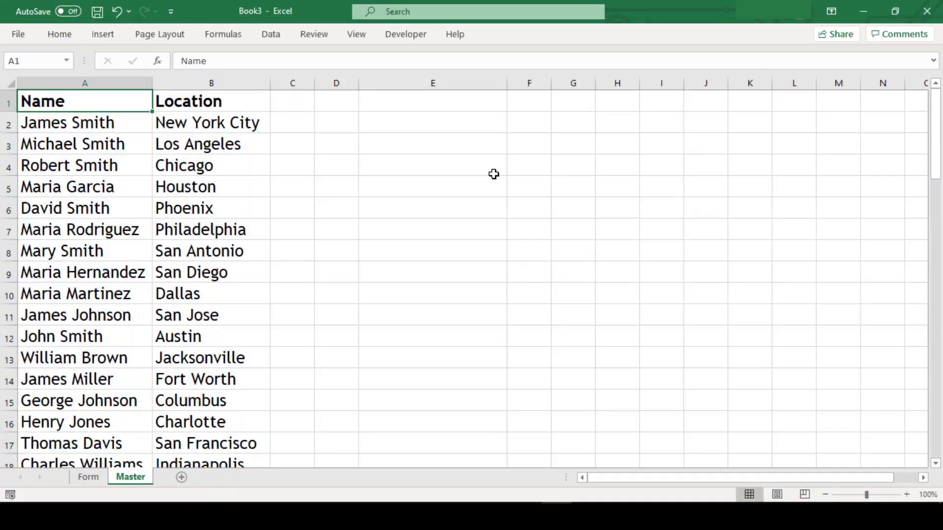
key("Down")
key("Down")
key("Down")
key("Down")
key("Down")
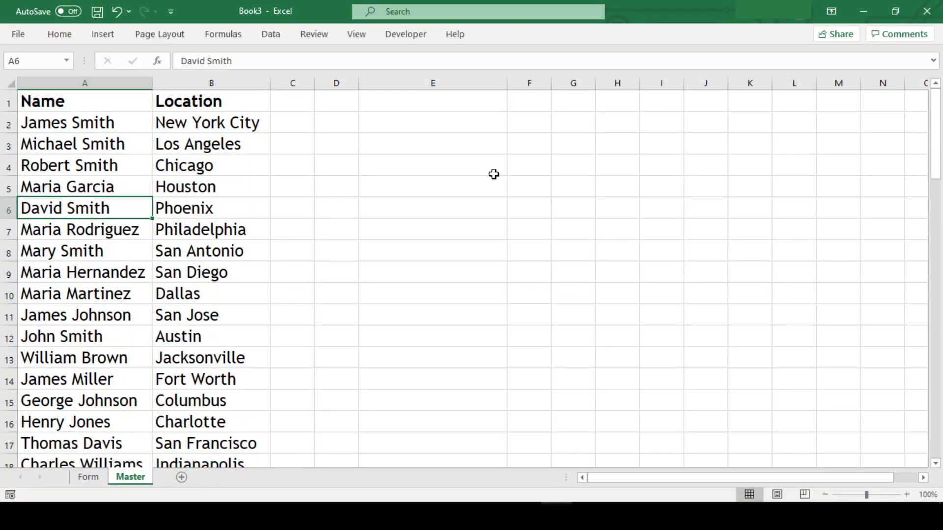
key("Up")
key("Up")
key("Up")
key("Up")
key("Right")
key("shift+Down")
key("Down")
key("Down")
key("Down")
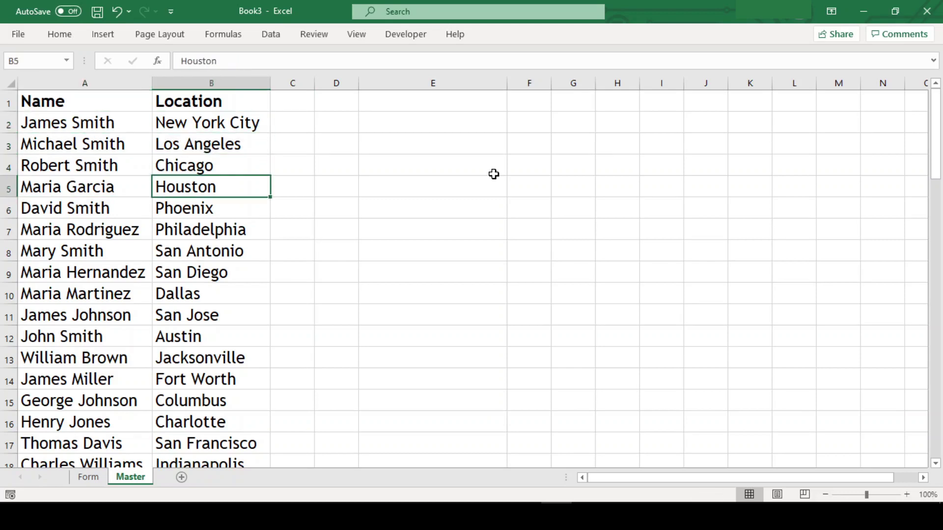
key("Down")
key("Down")
key("Down")
key("Down")
key("Down")
key("Down")
key("Down")
key("Down")
key("Down")
key("Down")
key("Down")
key("Down")
key("Up")
key("Up")
key("Up")
key("Up")
key("Up")
key("Up")
key("Up")
key("Up")
key("Up")
key("Up")
key("Up")
key("Up")
key("Up")
key("Up")
key("Up")
key("Up")
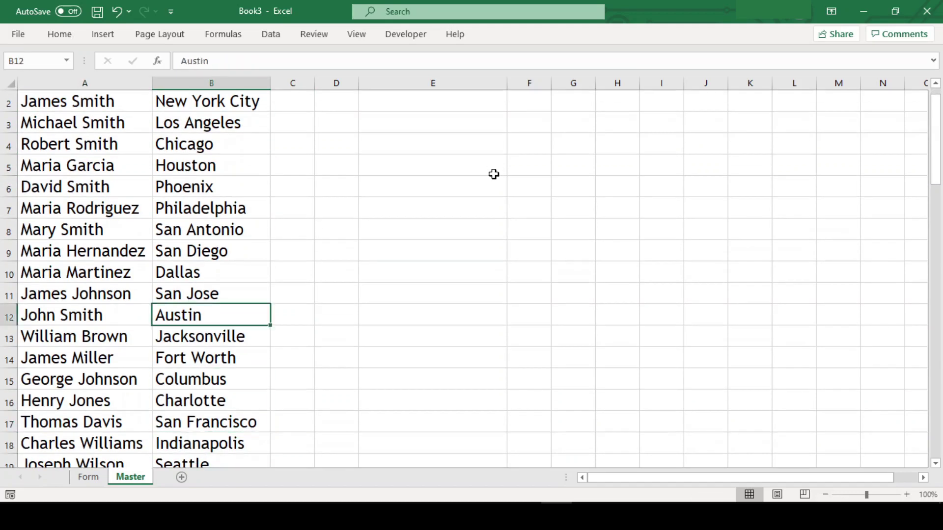
left_click(88, 477)
left_click_drag(141, 127, 161, 134)
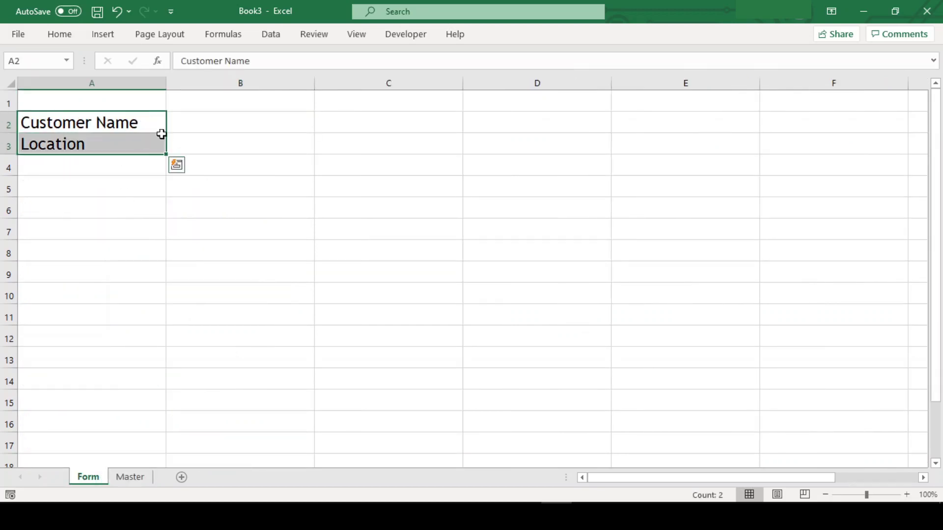
left_click(229, 142)
left_click(132, 477)
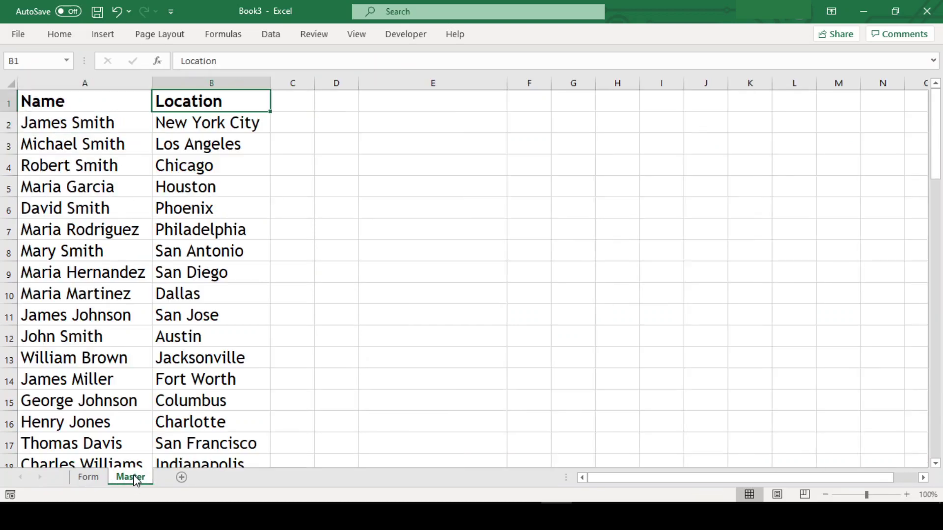
left_click(87, 477)
left_click(133, 478)
left_click(436, 108)
key("Return")
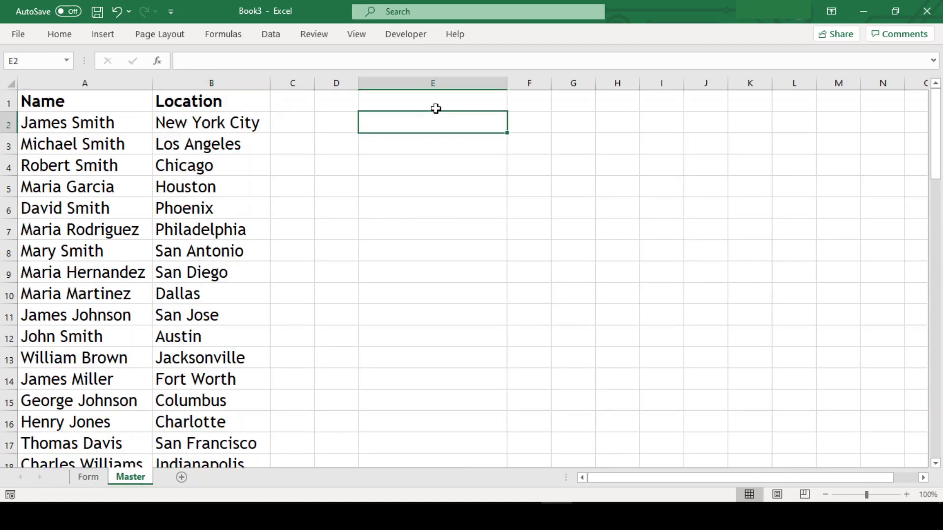
key("Left")
key("Down")
key("Right")
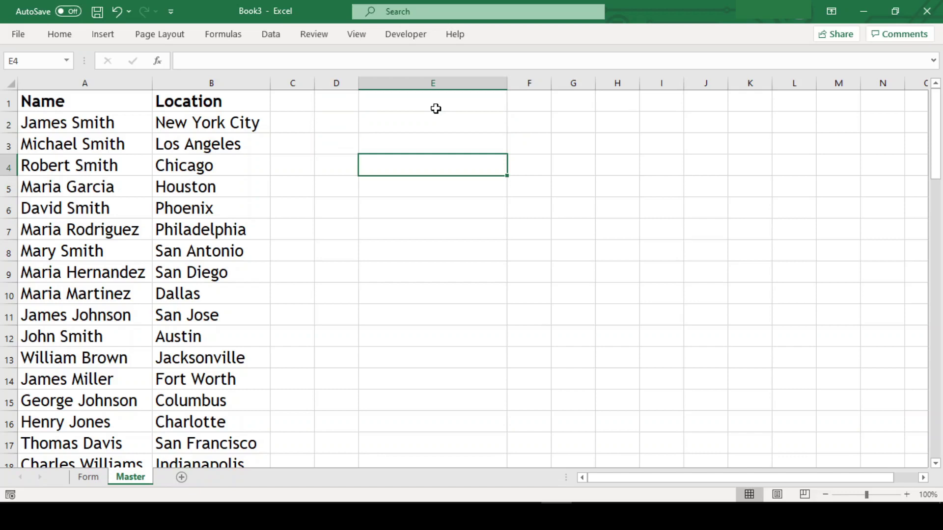
key("Up")
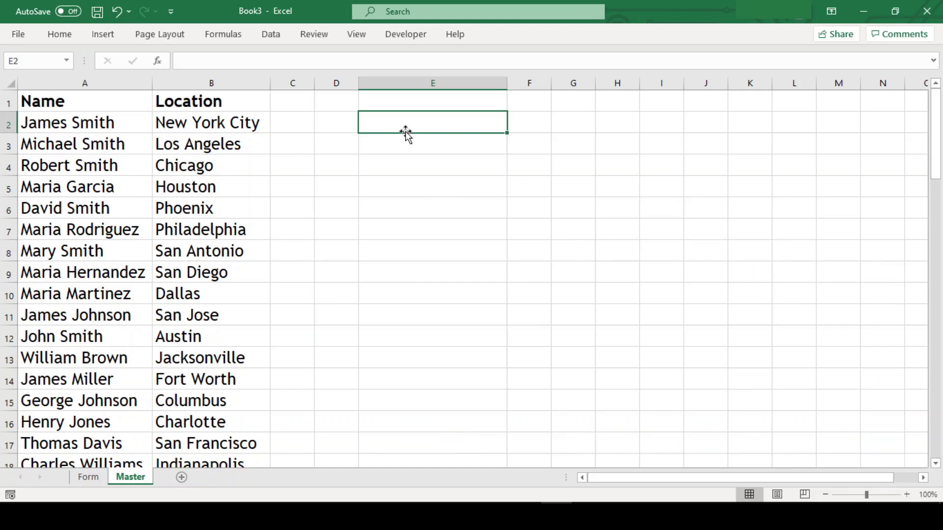
- Enter the sample search text 'am' in cell E1 of the Master sheet
left_click(431, 103)
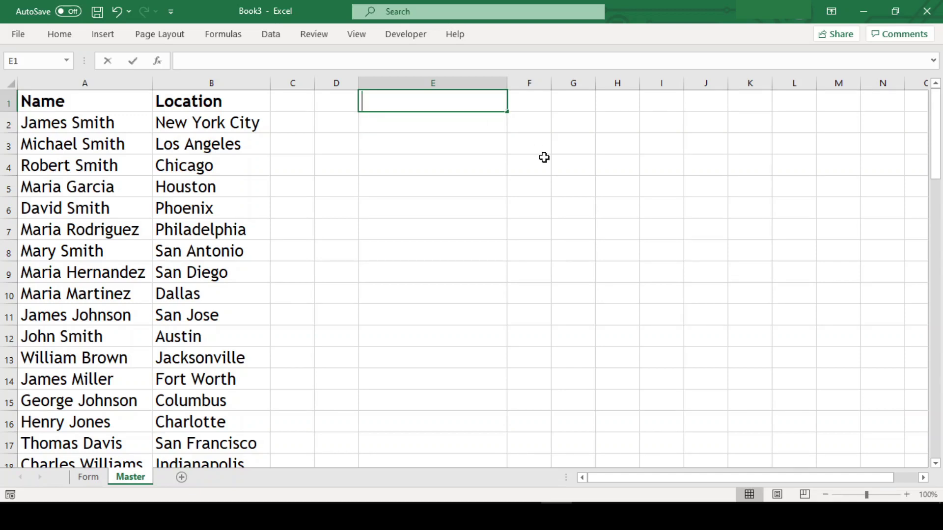
type("am")
key("Return")
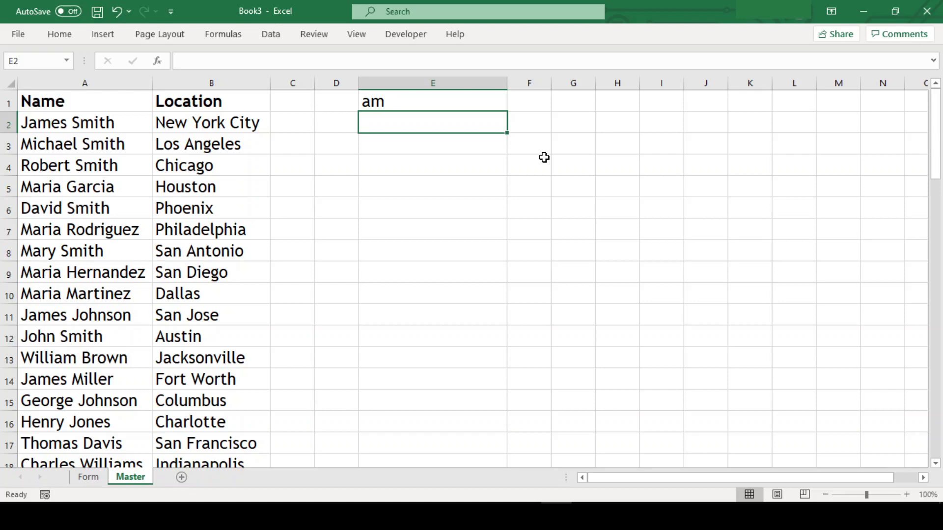
- Enter =SEARCH(E1,A2:A32) in E2 so match positions spill down column E
type("=")
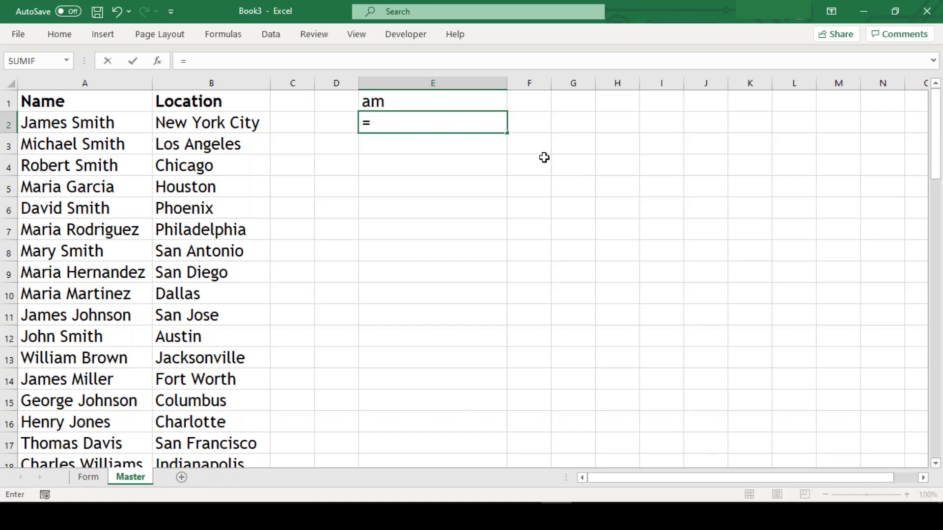
type("search(")
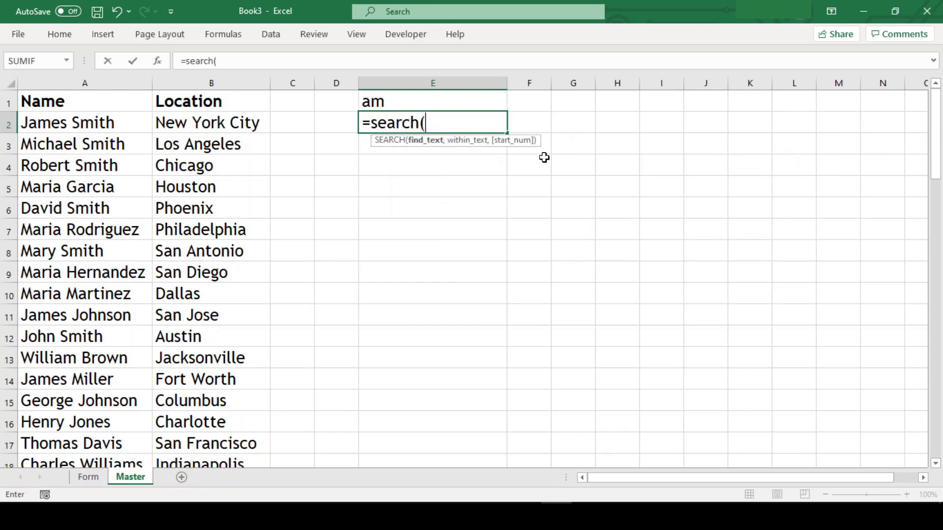
key("Up")
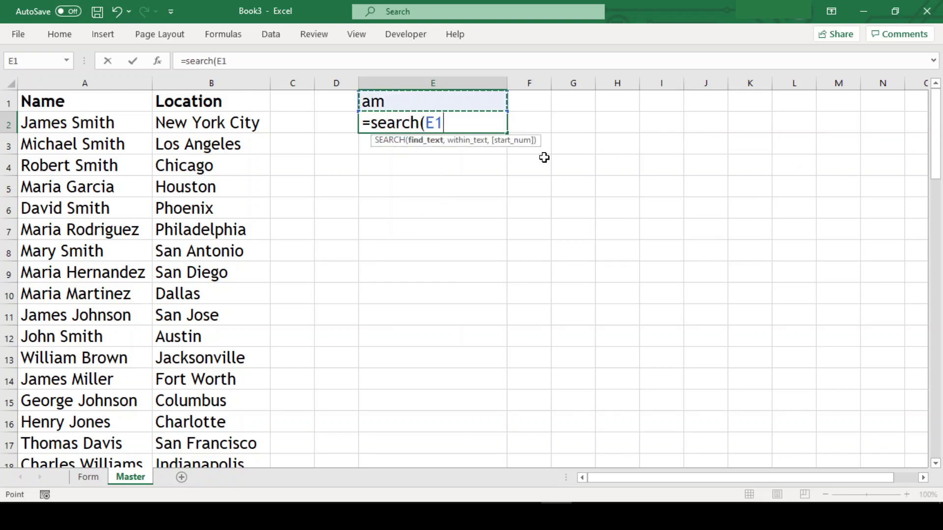
type(",")
key("Left")
key("Left")
key("Left")
key("Left")
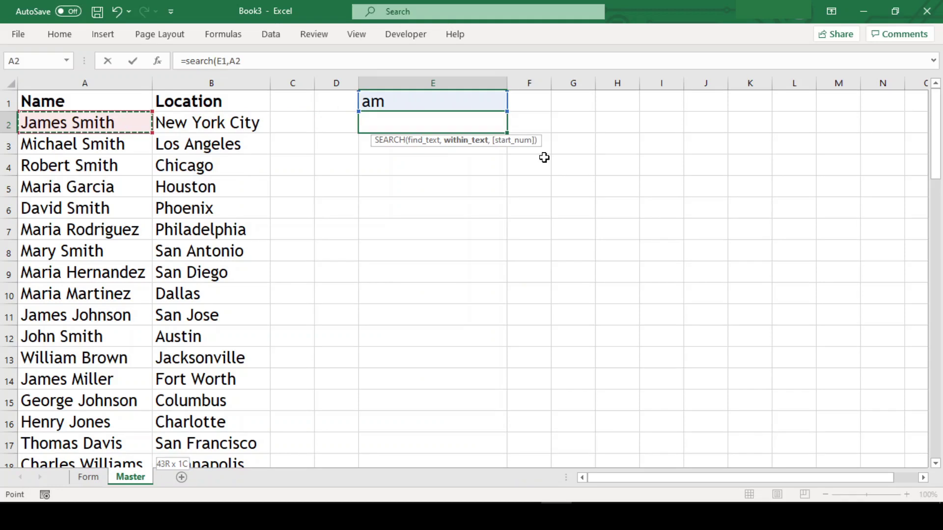
key("ctrl+shift+Down")
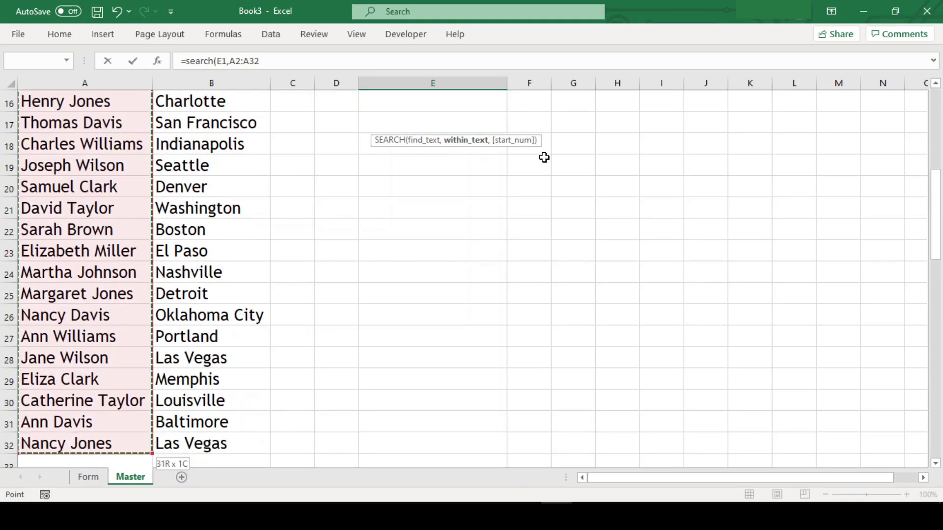
key("Return")
- Review the spilled positions and #VALUE! errors for the names in column E
key("Up")
key("Up")
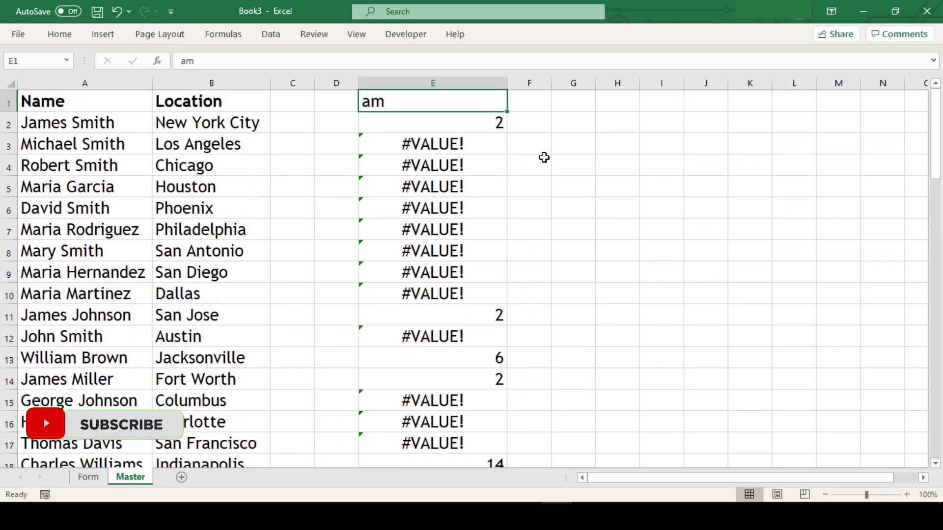
key("Down")
key("Down")
key("Down")
key("Up")
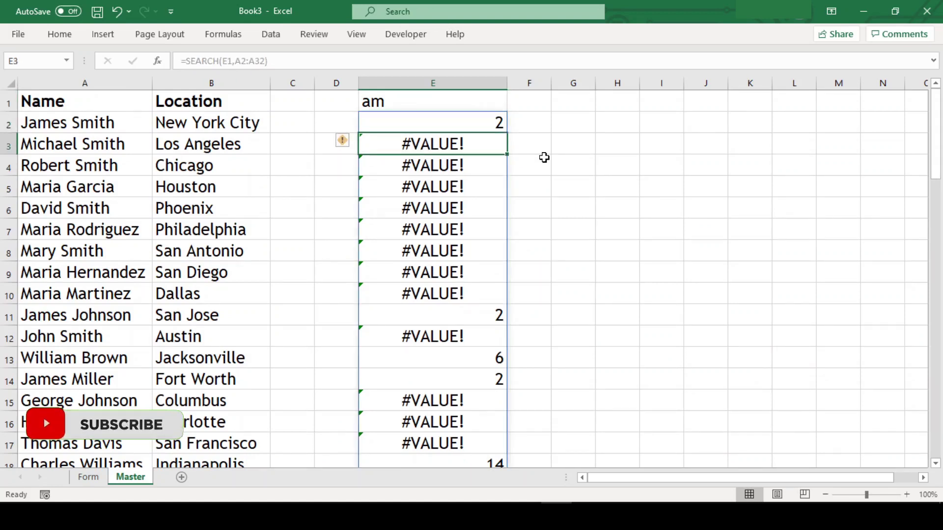
key("Up")
left_click(419, 321)
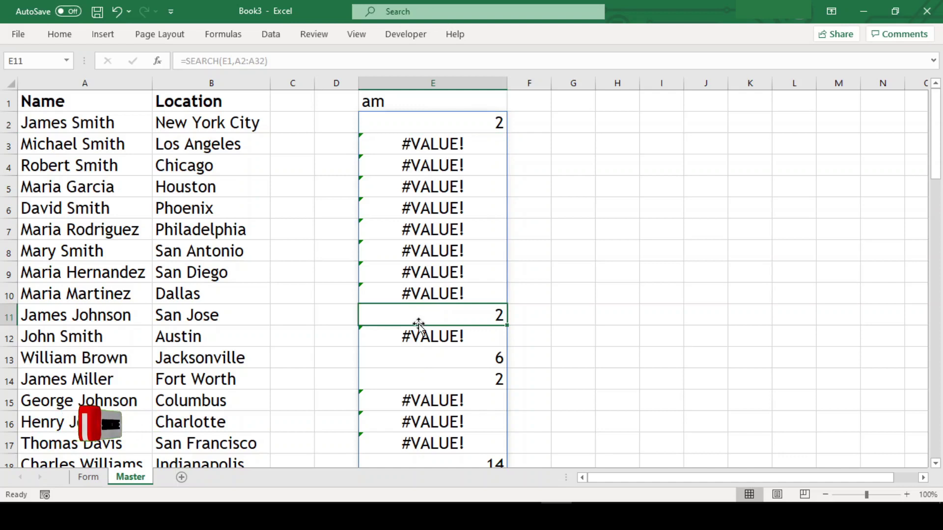
left_click(424, 361)
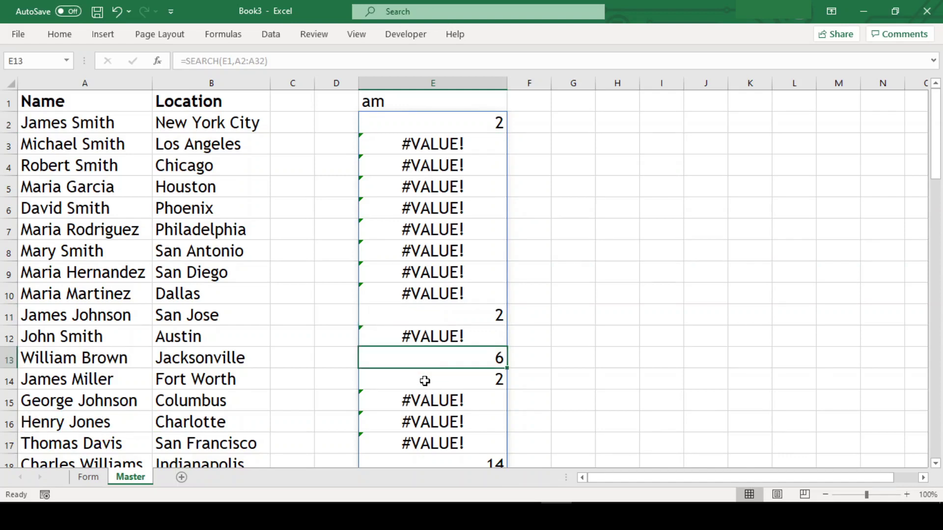
left_click(425, 381)
left_click(460, 148)
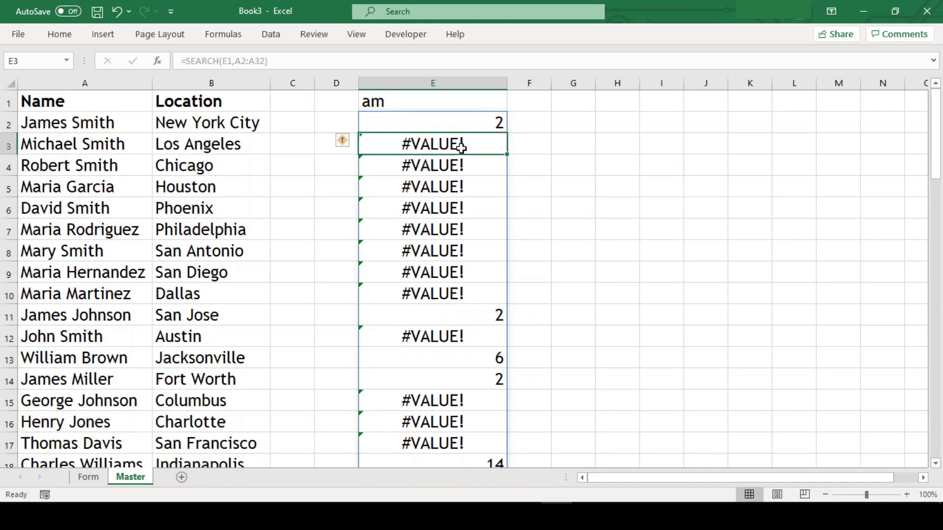
key("shift+Down")
key("shift+Down")
key("shift+Down")
key("shift+Down")
key("shift+Down")
key("shift+Down")
key("shift+Down")
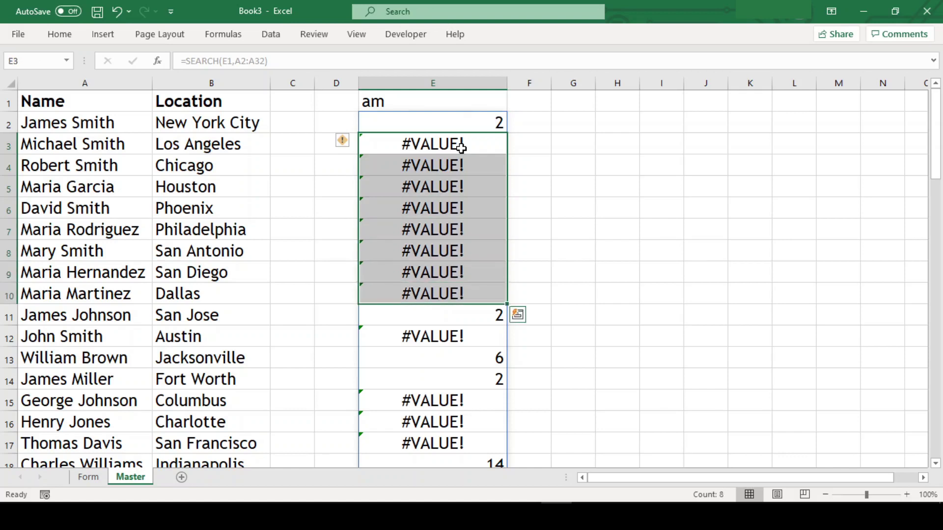
left_click(614, 158)
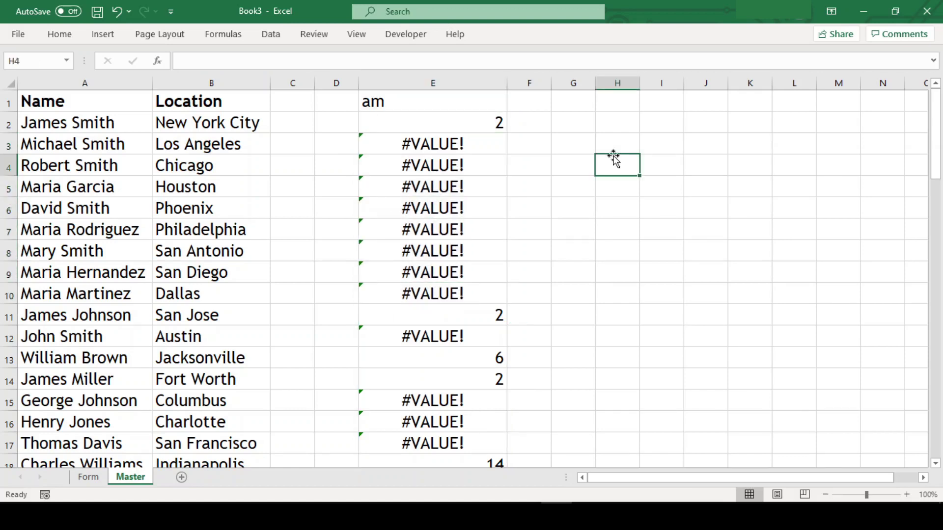
- Wrap the E2 formula as =ISNUMBER(SEARCH(E1,A2:A32)) to return TRUE/FALSE
left_click(478, 120)
key("ctrl+shift+Down")
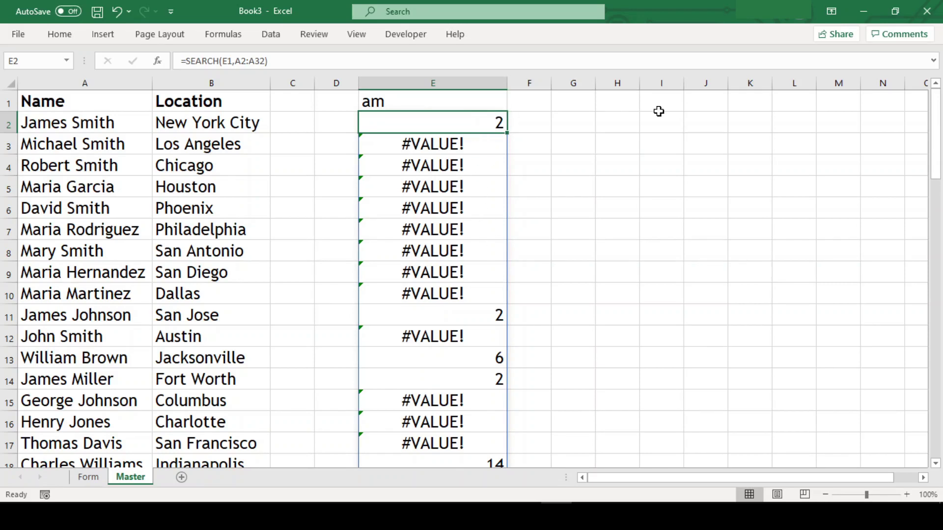
key("F2")
key("Home")
key("Right")
type("Is")
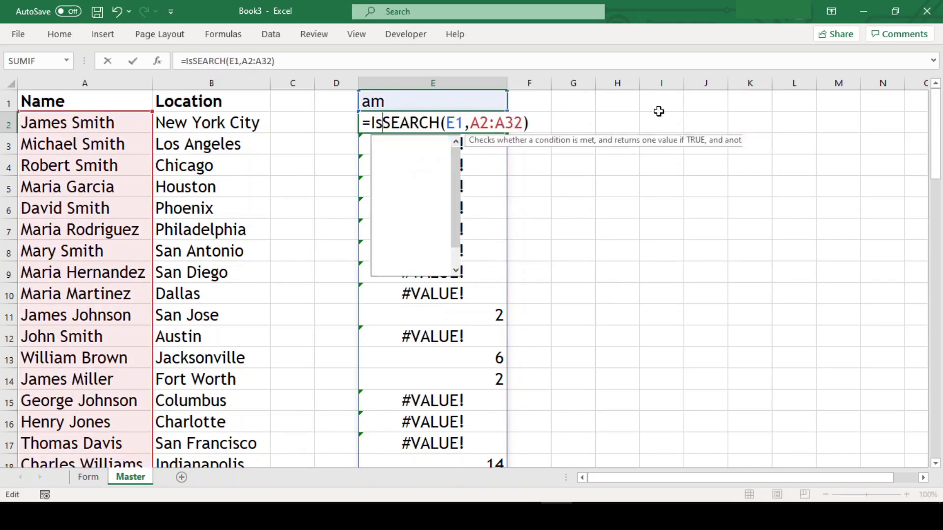
type("number(")
key("Right")
key("Right")
key("Right")
key("Right")
key("Right")
key("Right")
key("Right")
key("Right")
key("Right")
key("Right")
key("Right")
key("Right")
key("Right")
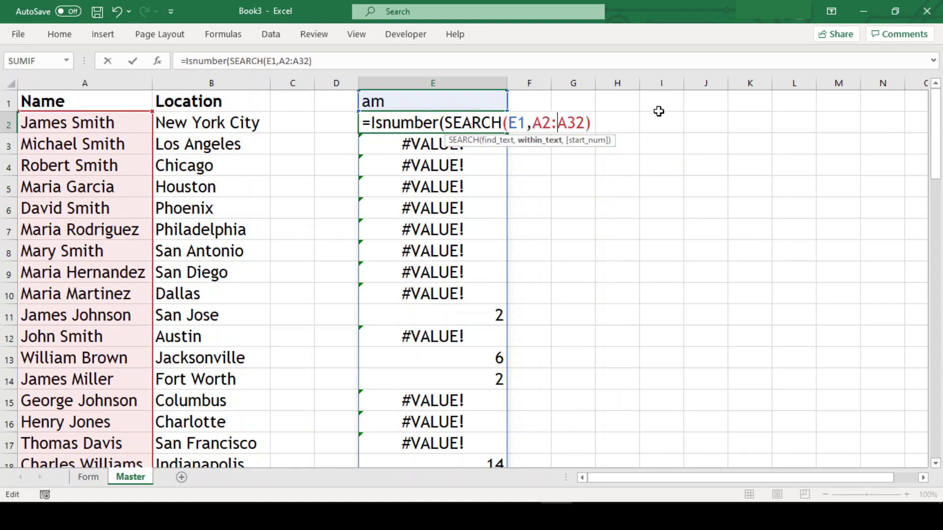
key("End")
type(")")
key("Return")
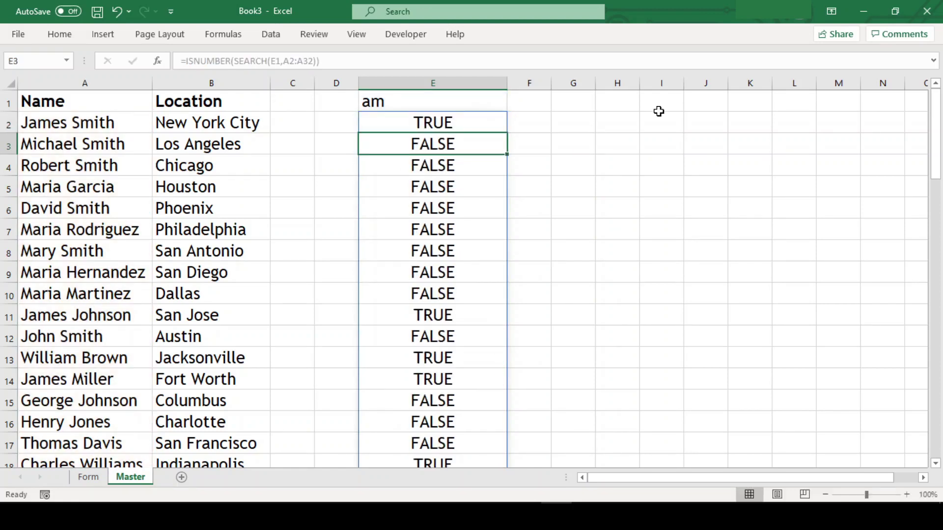
- Compare the FALSE flags in column E with the names that lack 'am'
key("Down")
key("Down")
key("Down")
key("Down")
key("Down")
key("Down")
key("Down")
key("Down")
key("Up")
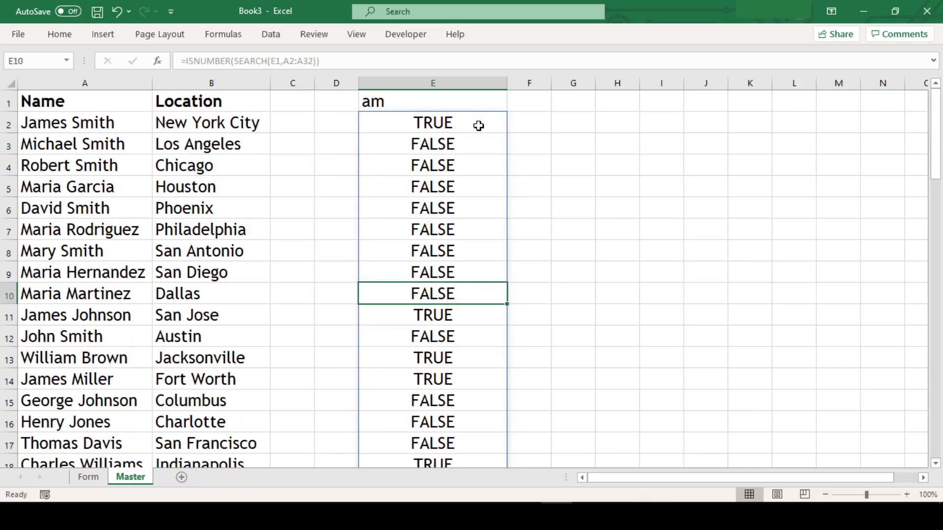
key("Up")
key("Up")
key("Up")
key("Up")
key("Up")
key("Up")
key("Up")
key("Up")
key("shift+Down")
key("shift+Down")
key("shift+Down")
key("shift+Down")
key("shift+Down")
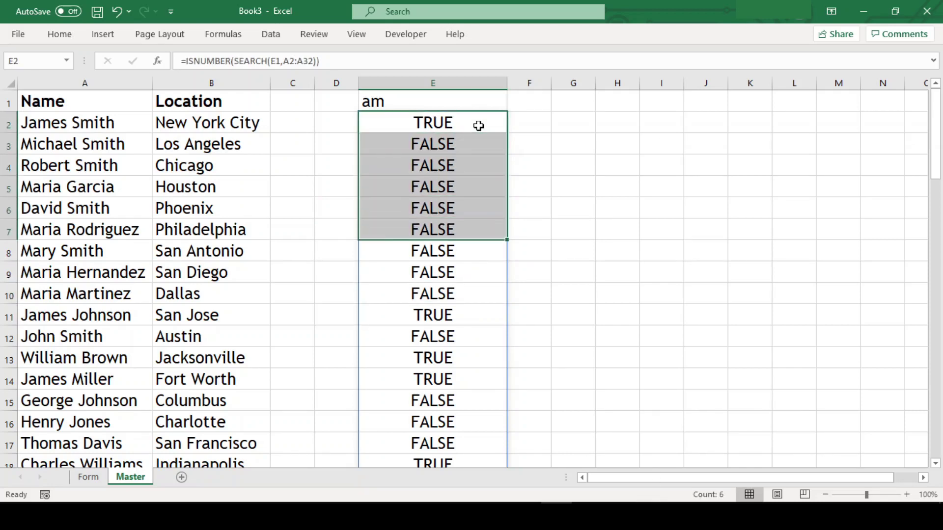
left_click(96, 143)
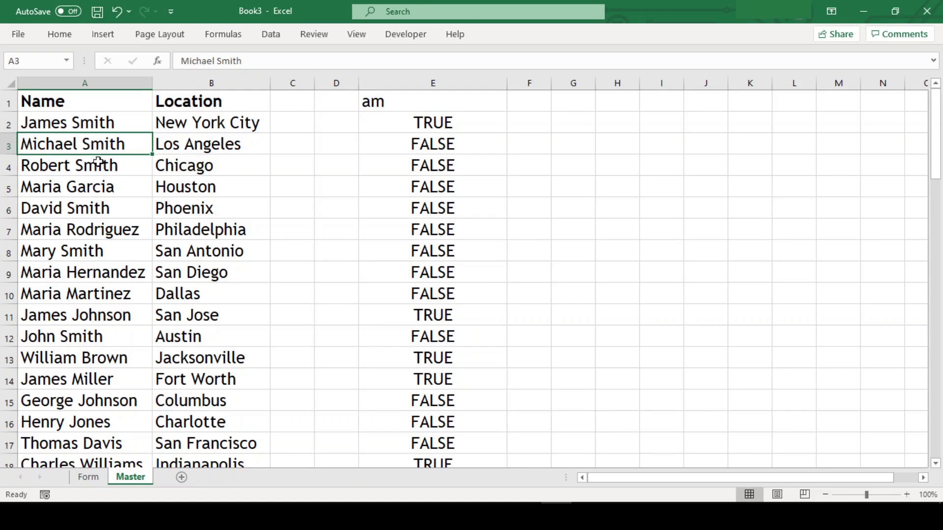
left_click(98, 162)
left_click(99, 209, "shift")
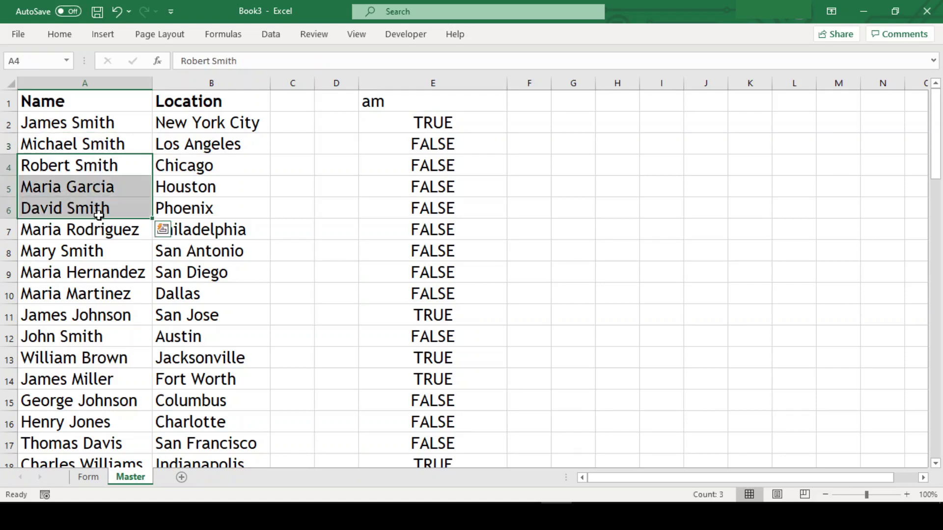
- Start wrapping E2 in FILTER, returning the names A2:A32
left_click(442, 125)
double_click(443, 126)
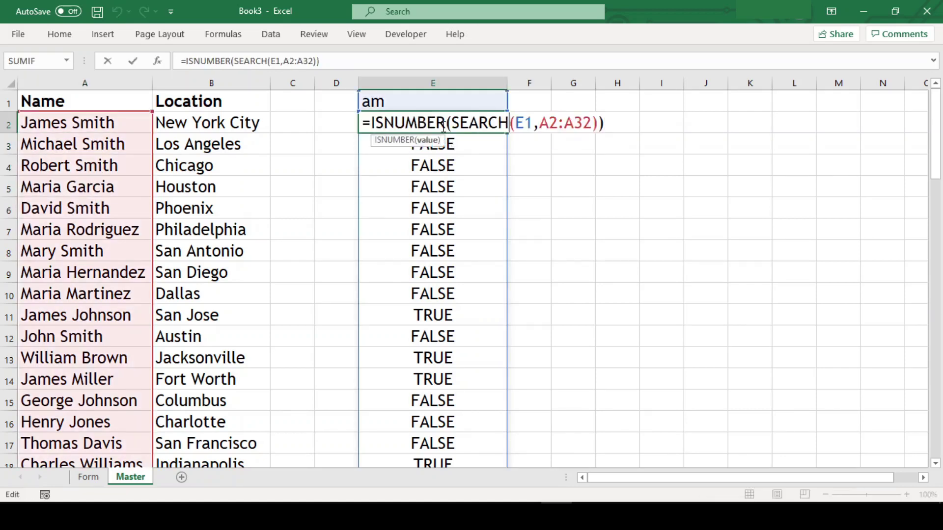
key("Home")
key("Right")
type("filter(")
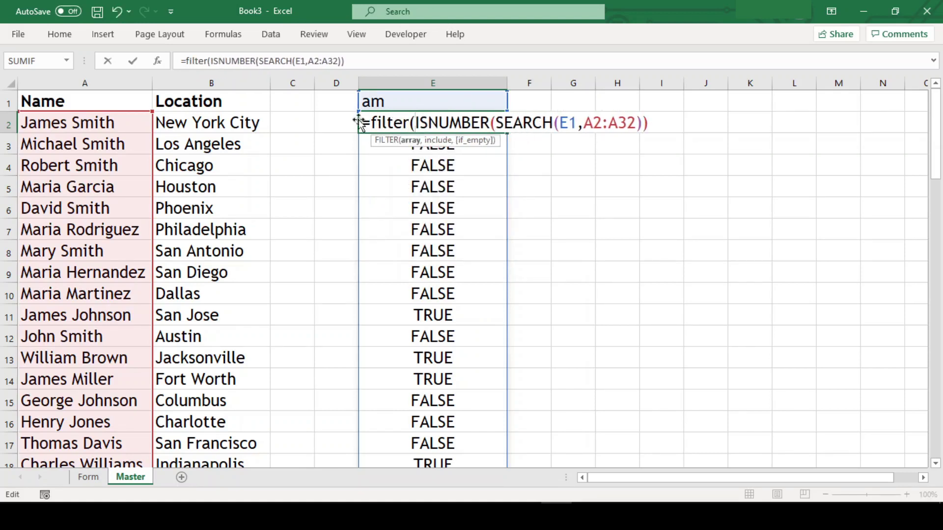
left_click_drag(124, 127, 101, 422)
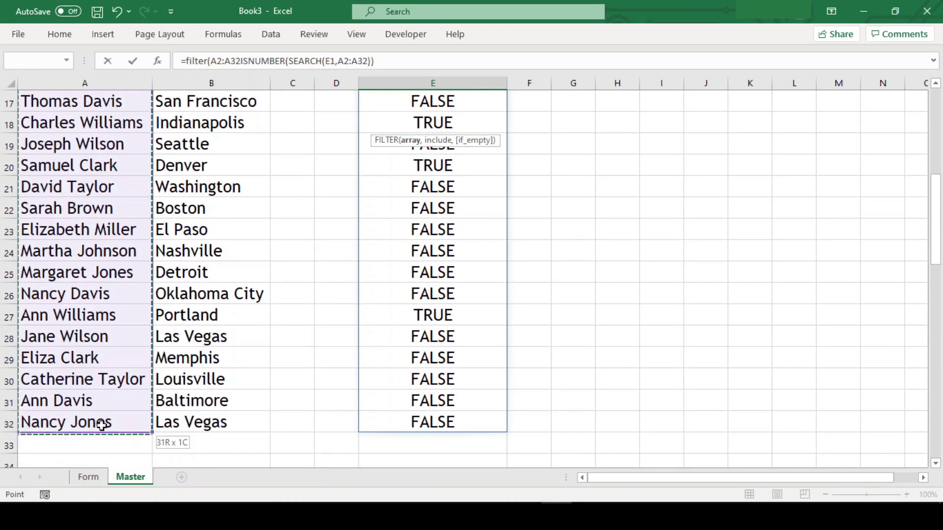
type(",")
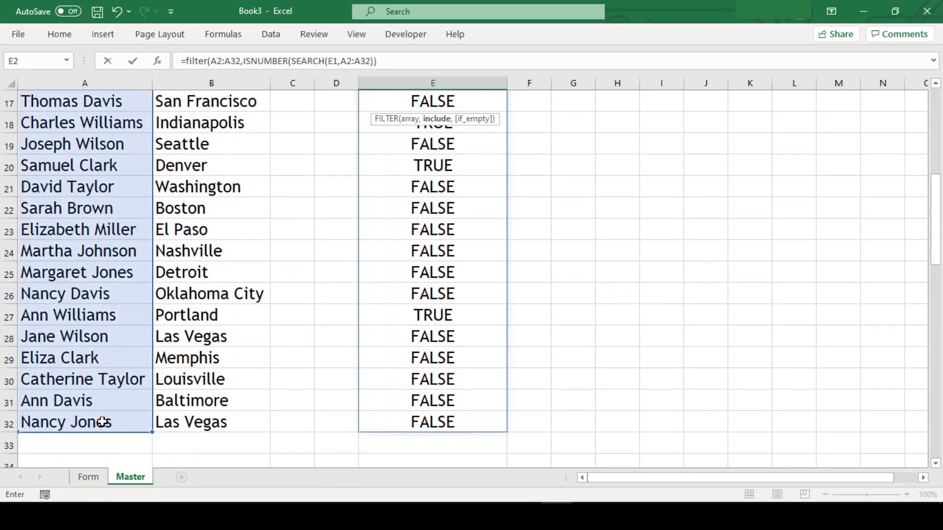
- Finish the FILTER with "Customer not found" as the no-match result and commit it
left_click(408, 61)
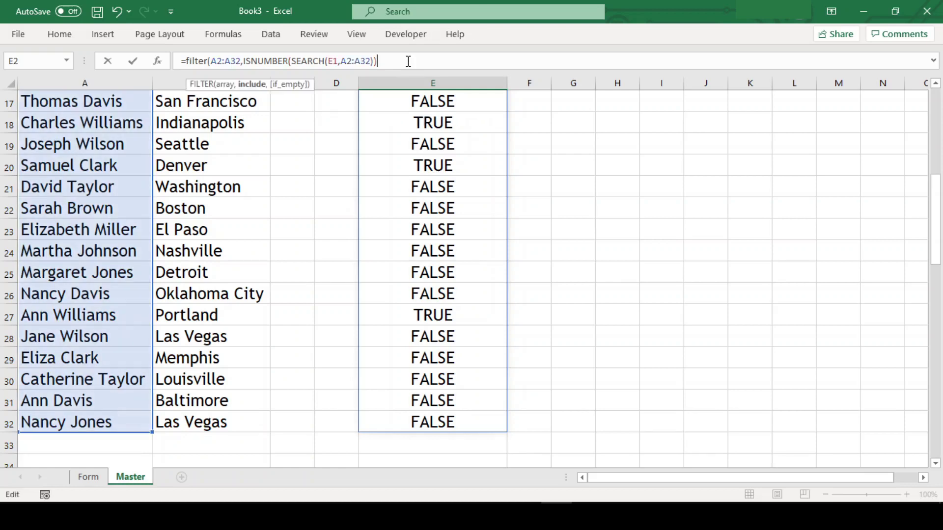
type(",\"Customer not found")
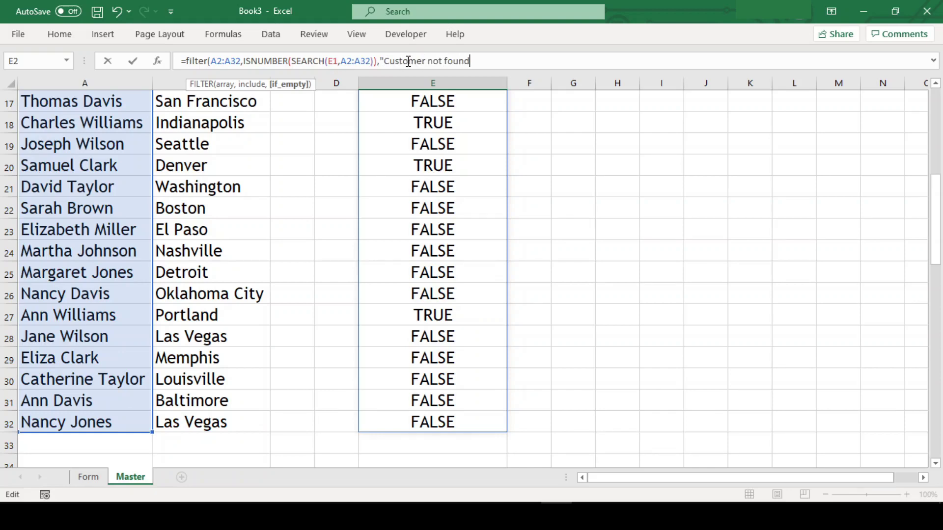
type("\")")
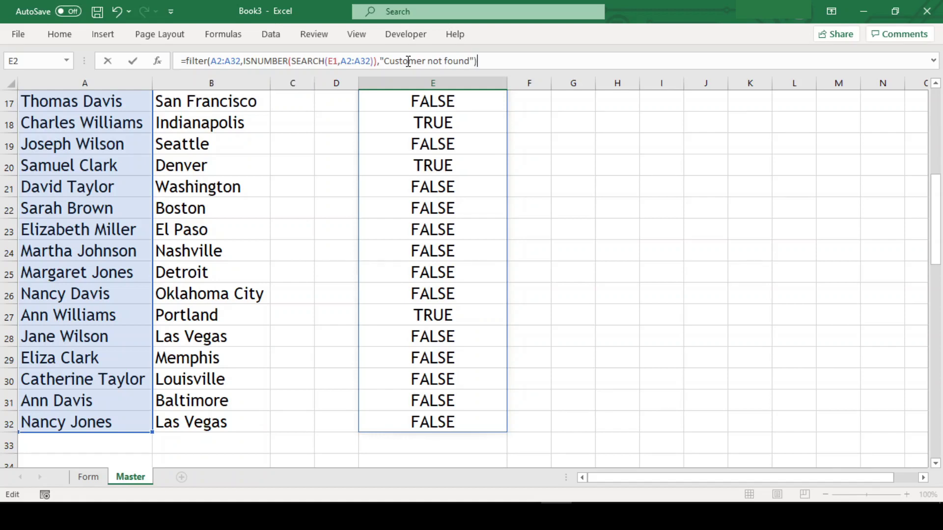
key("Return")
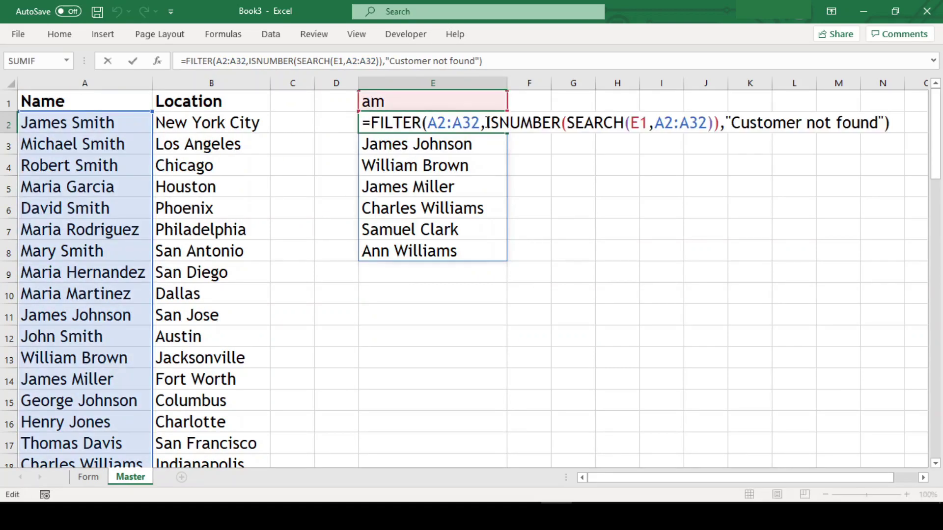
key("Escape")
key("F2")
- Wrap the FILTER formula in SORT so matching names list alphabetically
left_click(372, 123)
type("sort(")
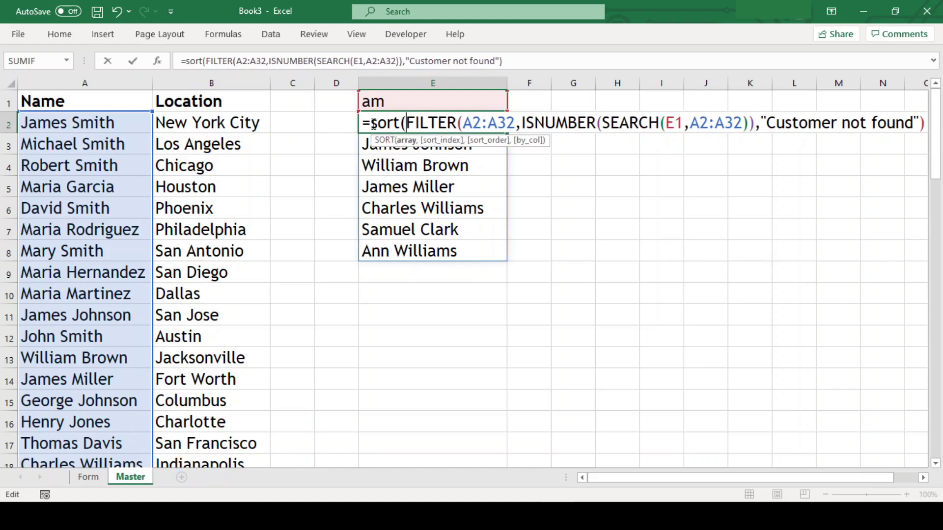
key("End")
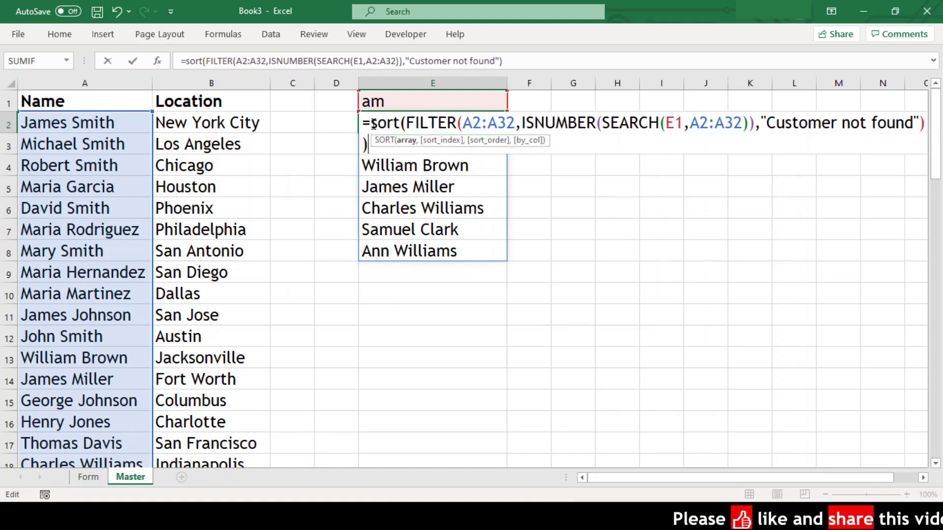
type(")")
key("ctrl+Return")
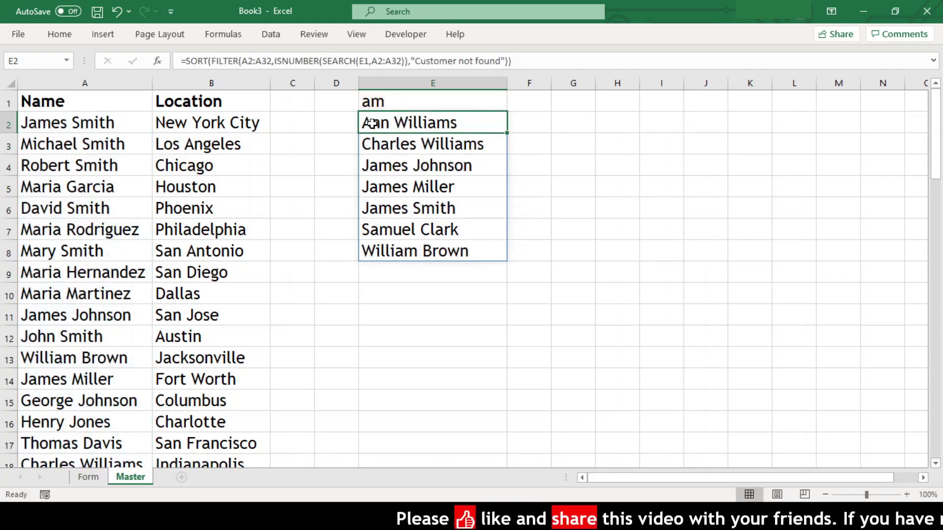
- Try wrapping the formula in UNIQUE, then undo back to the SORT version
double_click(371, 122)
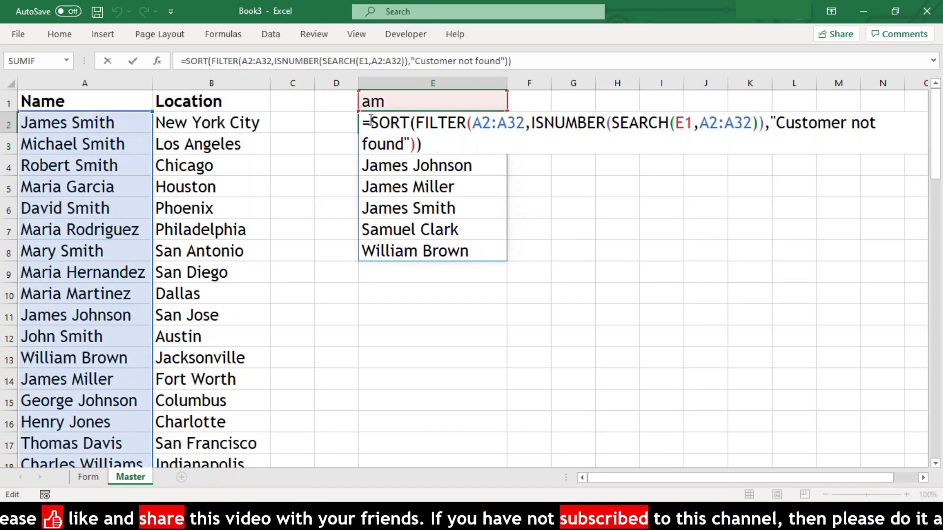
type("unique(")
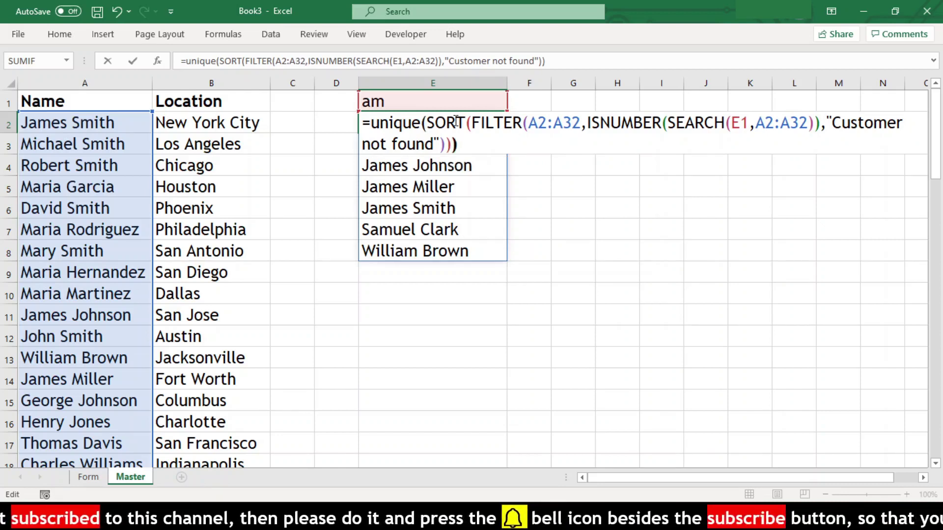
type(")")
key("Return")
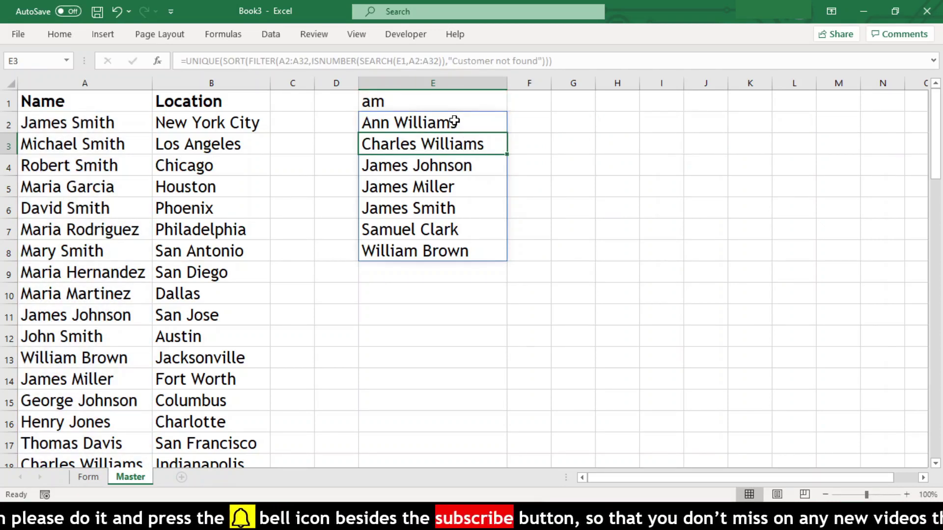
key("ctrl+z")
- On the Form sheet, set B2's Data Validation to allow a List
left_click(87, 481)
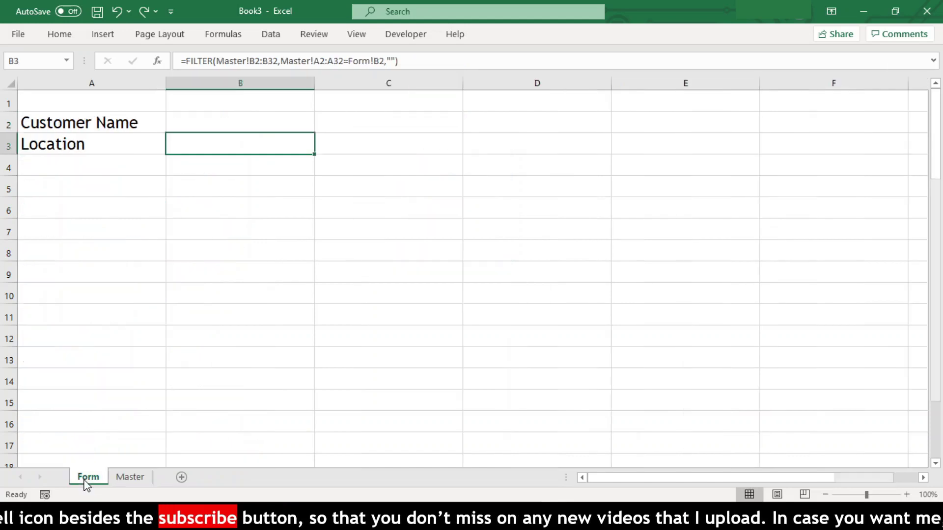
left_click(238, 117)
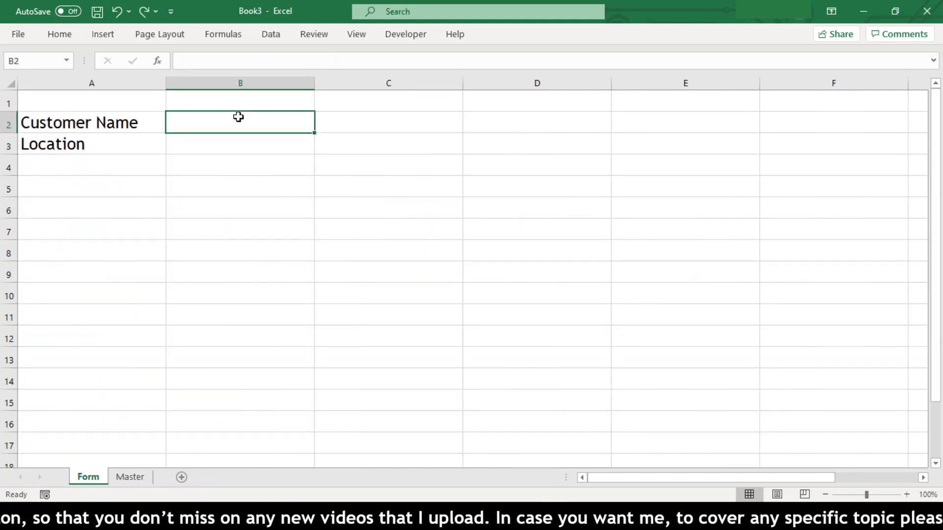
left_click(270, 34)
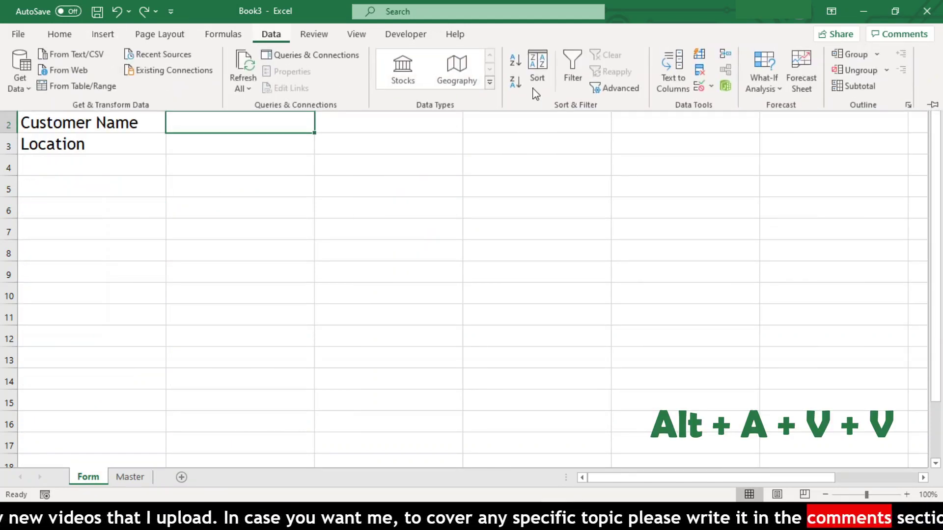
key("Escape")
key("alt+a")
key("v")
key("v")
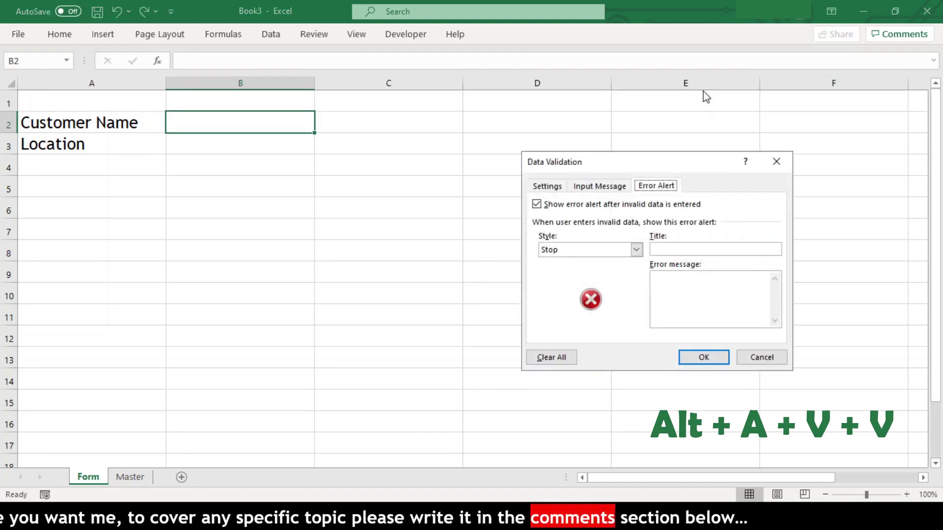
left_click(541, 185)
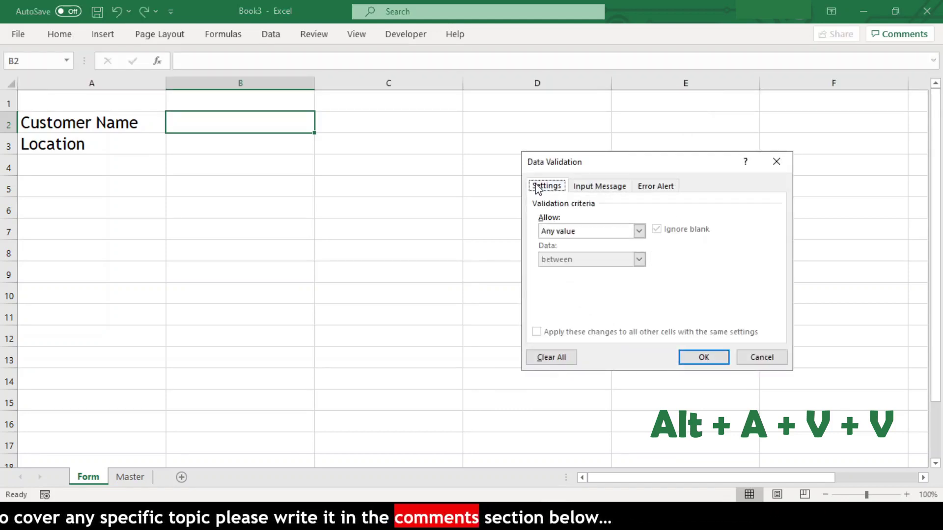
left_click(621, 231)
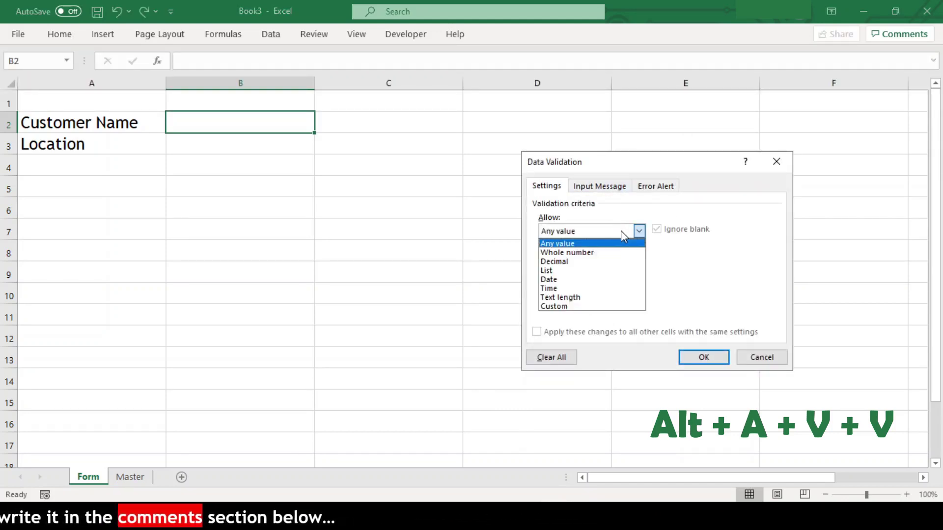
left_click(598, 270)
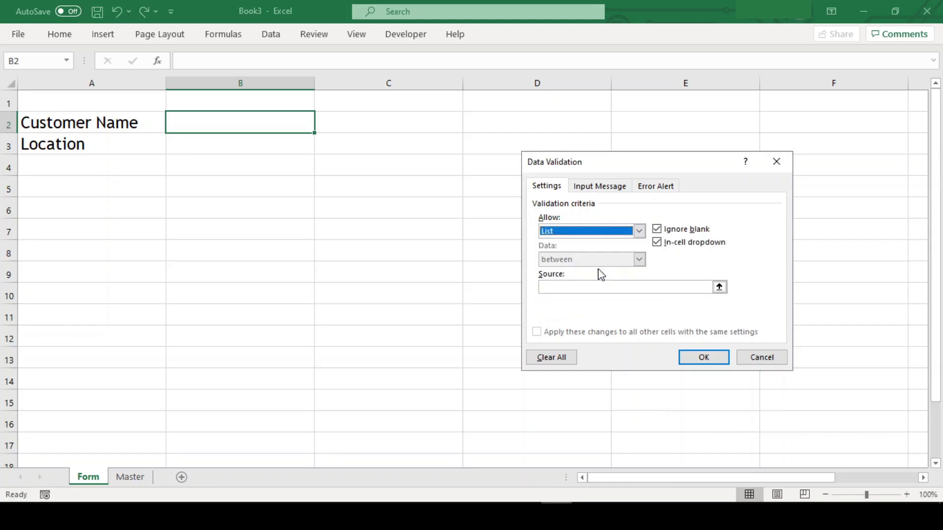
- Set the list source to =Master!$E$2# and turn off the invalid-entry error alert
left_click(719, 287)
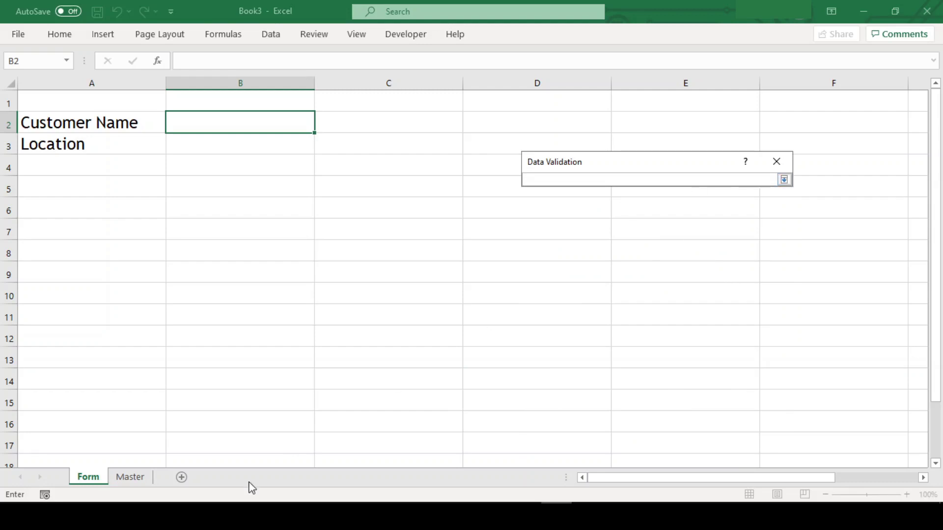
left_click(142, 477)
left_click(419, 127)
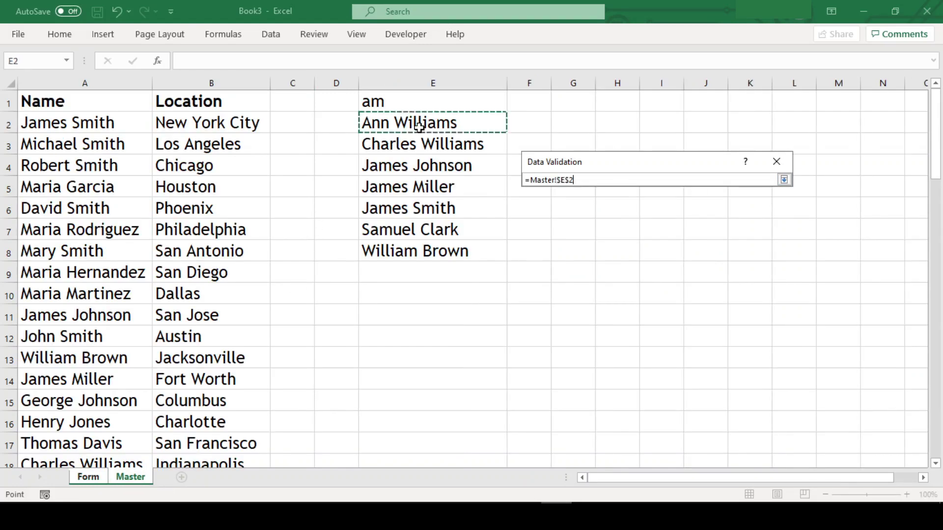
type("#")
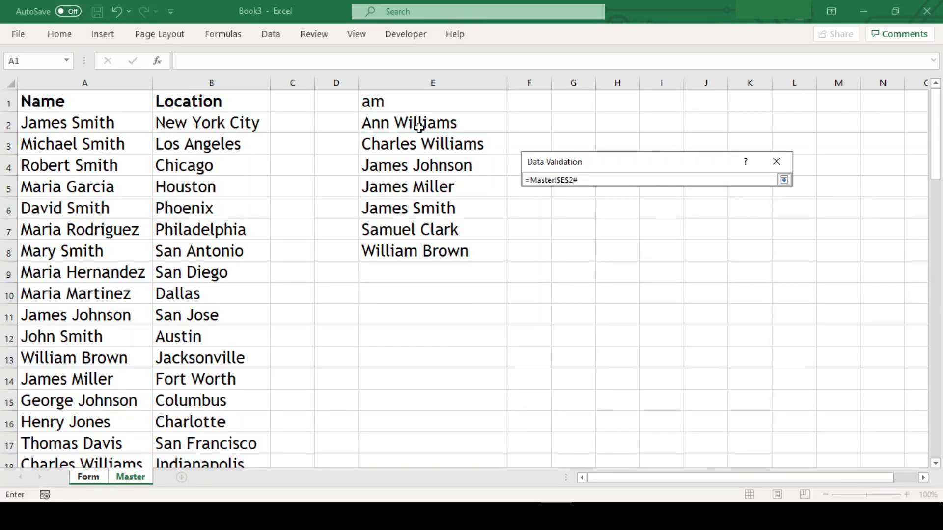
left_click(783, 180)
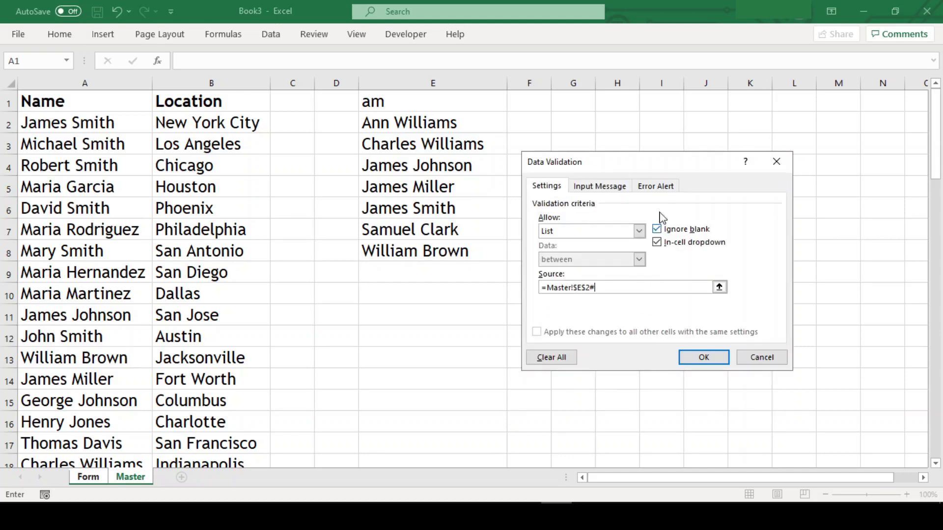
left_click(653, 189)
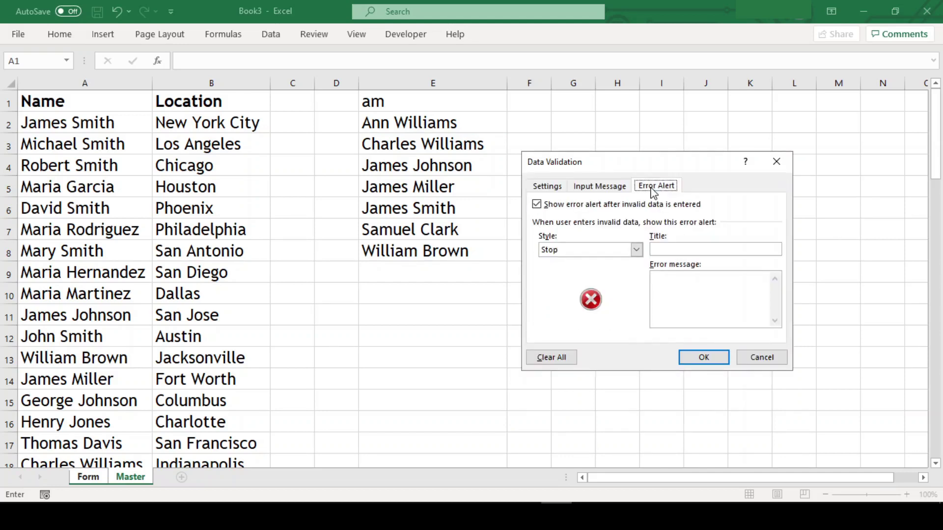
left_click(537, 205)
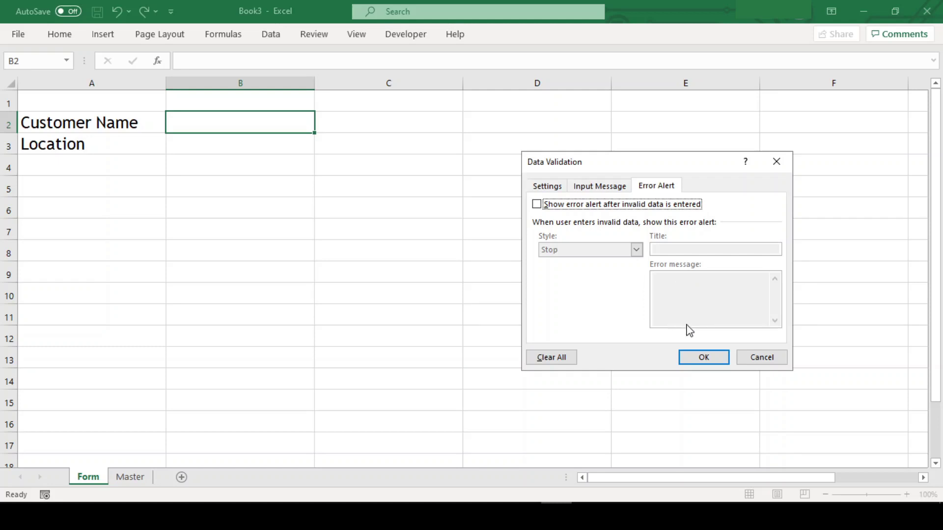
- Apply the validation and check the names offered in B2's drop-down
left_click(699, 358)
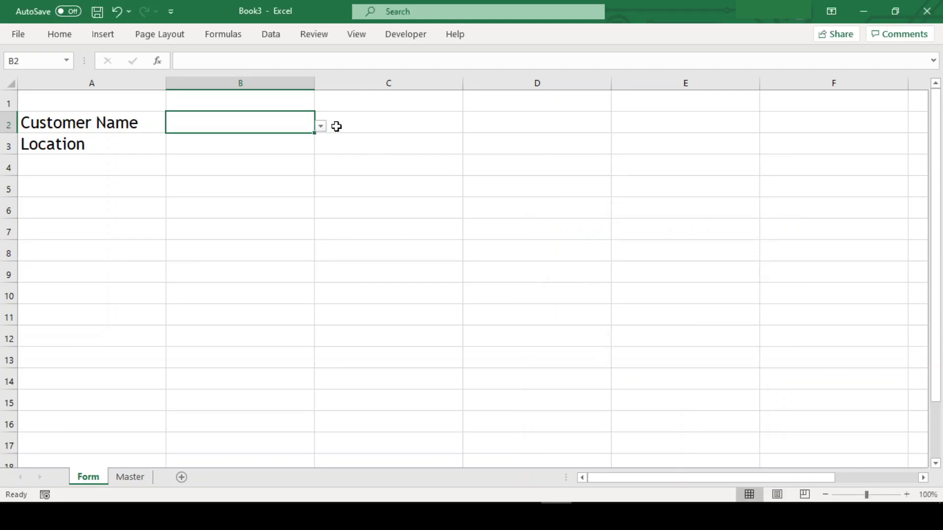
left_click(322, 126)
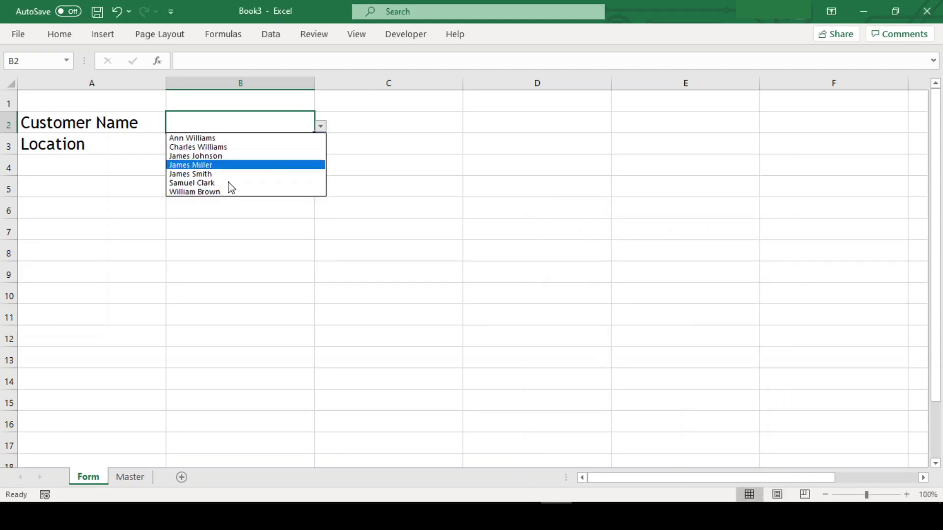
left_click(264, 233)
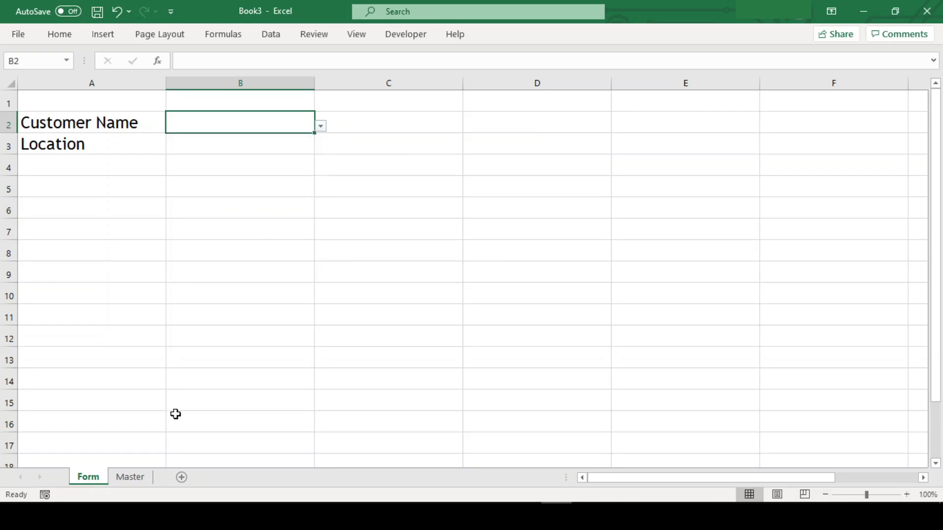
- Point the Master E2 formula's search term at Form!B2 instead of E1
left_click(131, 479)
key("F2")
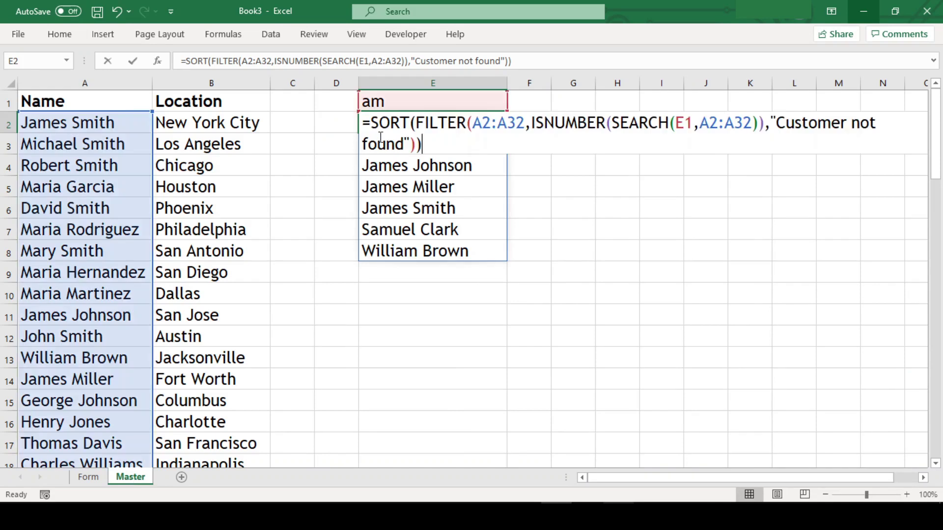
double_click(679, 125)
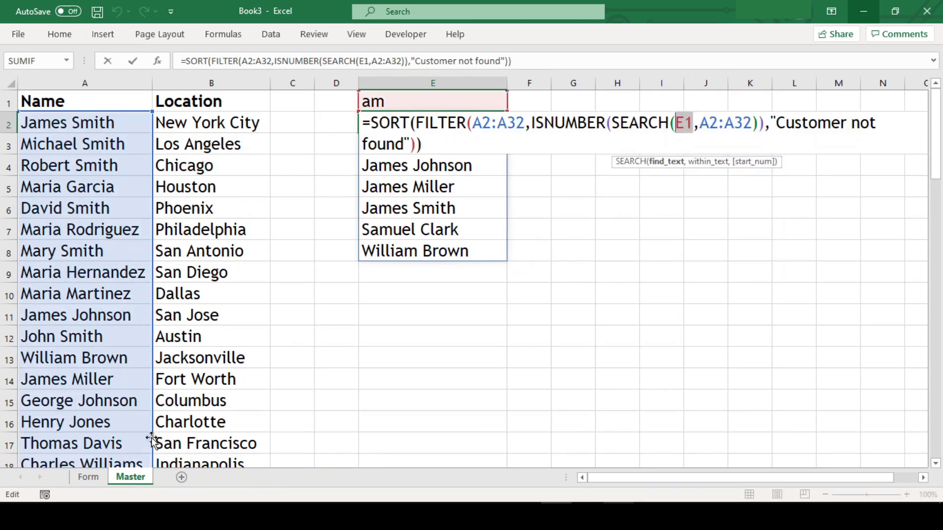
left_click(88, 477)
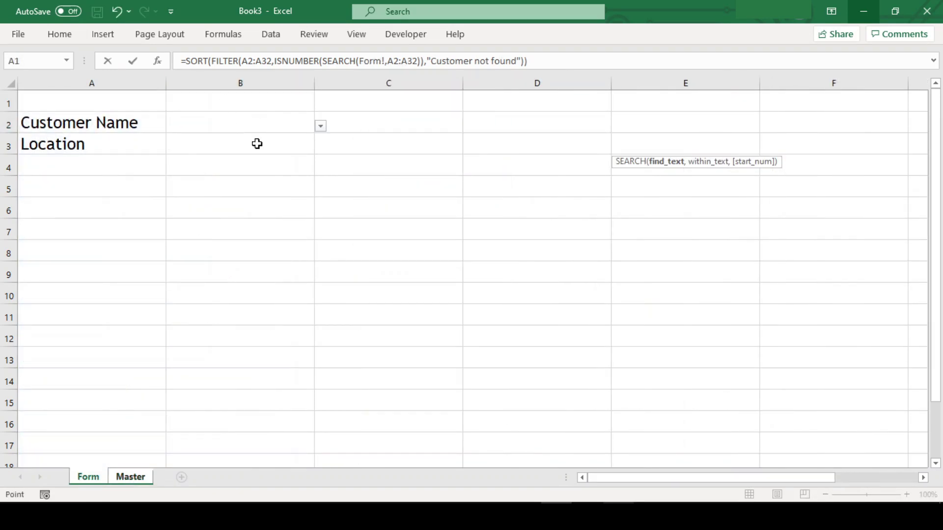
type("B2")
key("Return")
- Test B2's searchable drop-down with the partial names 'Mar', 'Smi' and 'jo'
left_click(88, 477)
type("Ma")
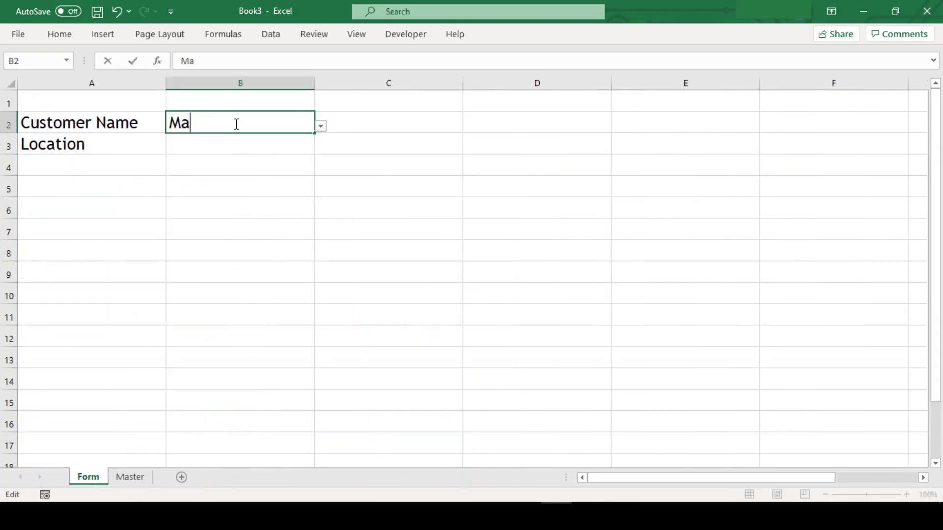
type("r")
key("Return")
key("alt+Down")
key("Escape")
key("BackSpace")
type("Smi")
key("Return")
left_click(234, 119)
left_click(320, 127)
key("Escape")
key("BackSpace")
type("jo")
key("ctrl+Return")
key("alt+Down")
- Clear B2, then convert Master's Name and Location data A1:B32 into a table
key("Escape")
key("Delete")
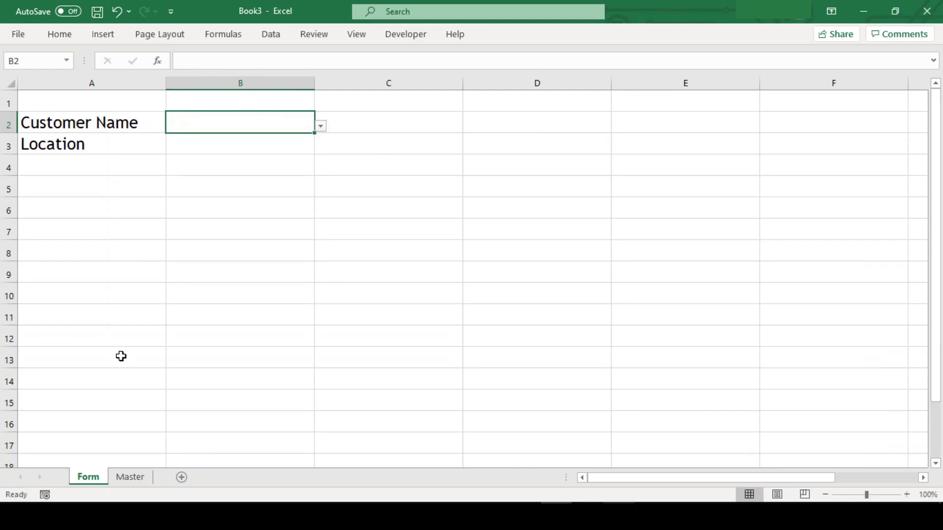
left_click(130, 477)
key("Up")
key("Up")
key("Up")
key("Up")
key("Up")
key("Up")
key("Up")
key("Up")
key("Up")
key("Up")
key("ctrl+shift+Down")
key("ctrl+shift+Right")
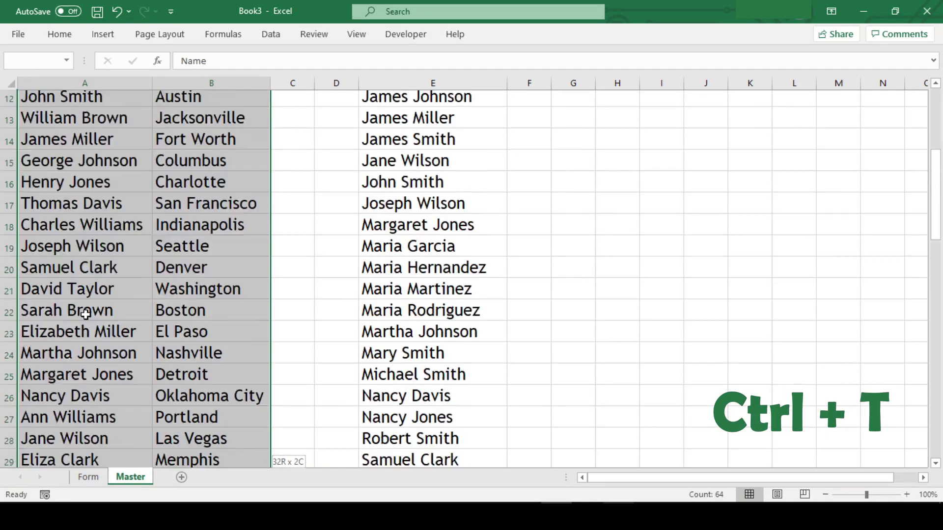
key("ctrl+t")
key("Return")
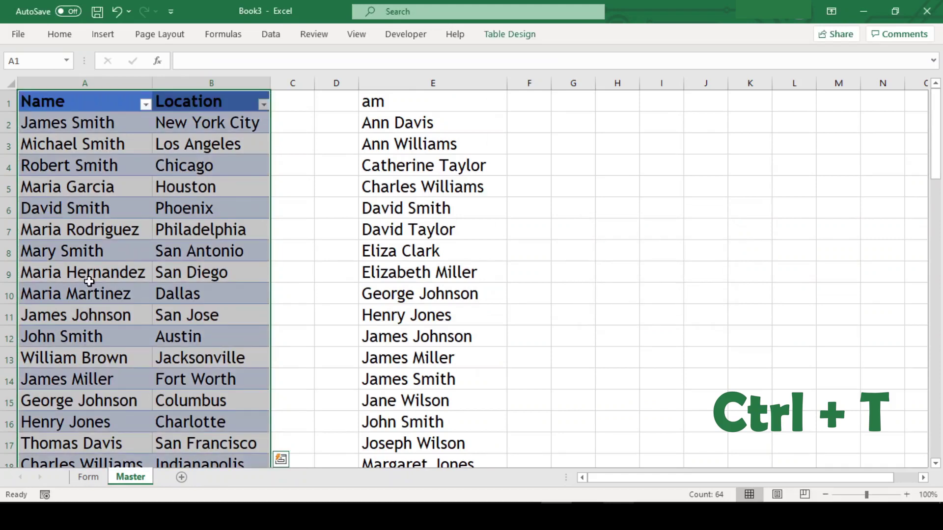
- Add a test customer row with location NYC below the table, then undo it
scroll(89, 281, "down", 9)
left_click(92, 233)
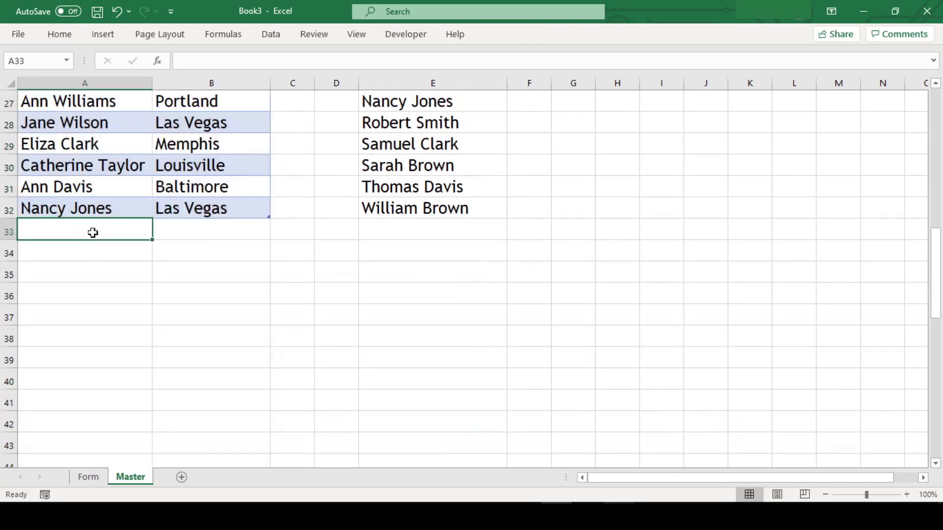
type("David Brown")
key("Tab")
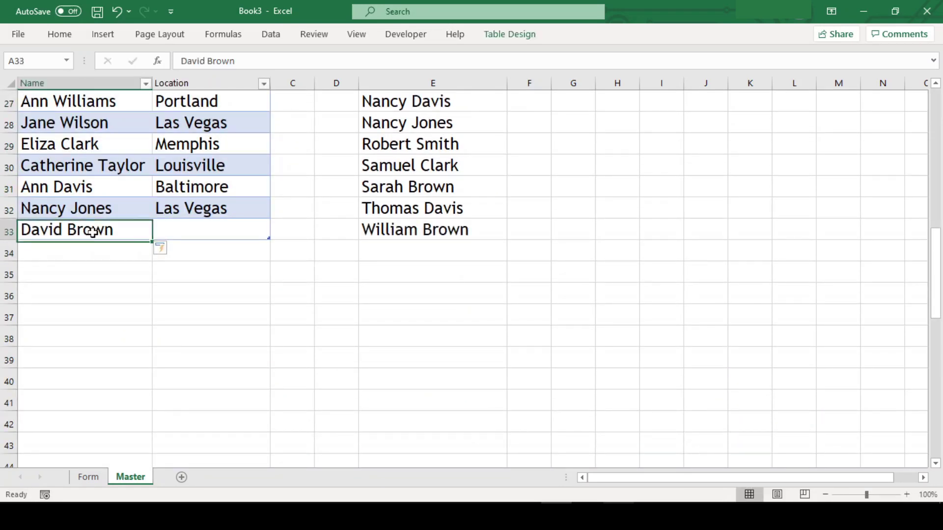
type("NYC")
key("Return")
scroll(614, 305, "up", 3)
key("ctrl+z")
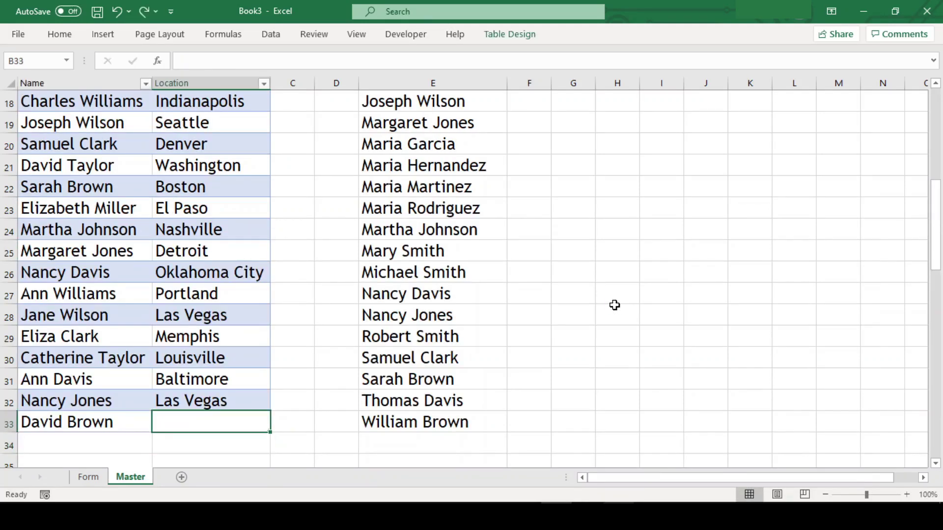
key("ctrl+z")
key("ctrl+z")
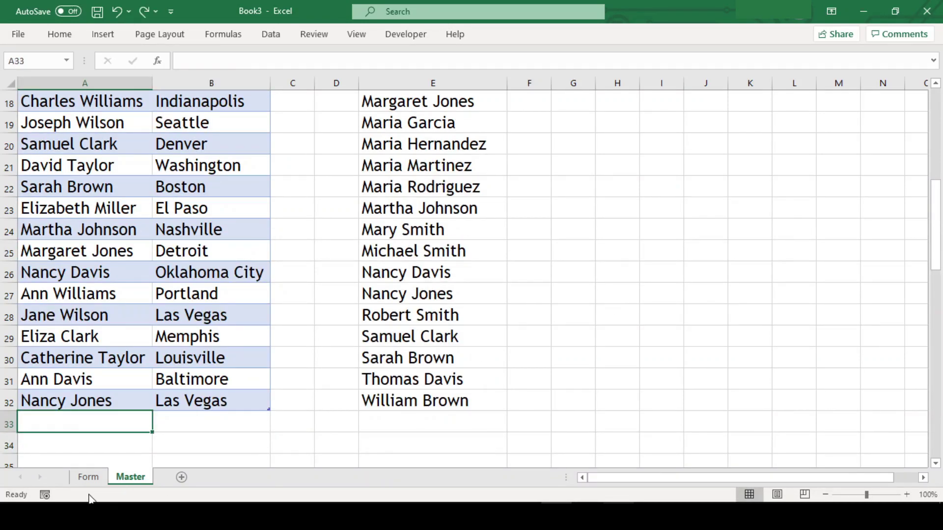
left_click(87, 477)
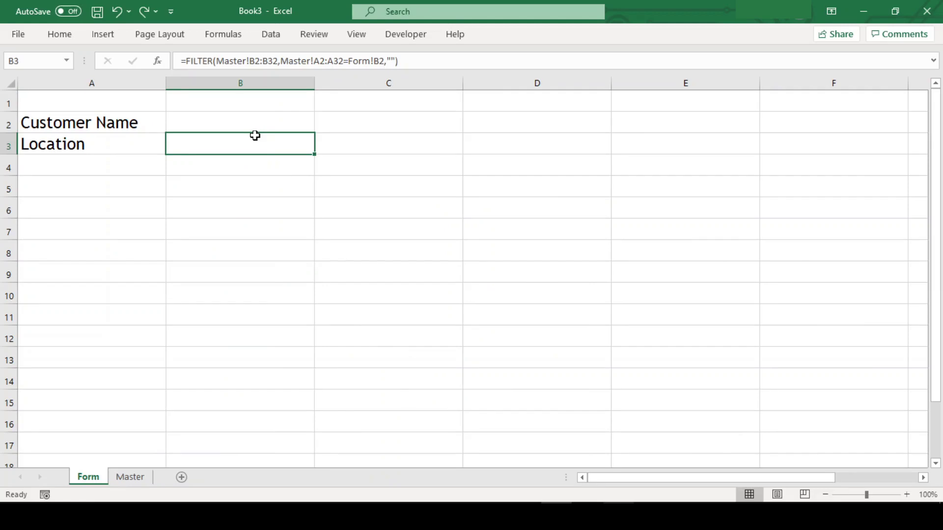
- Start a FILTER formula in B3 returning the Master table's Location column (Table3[Location])
type("=filter")
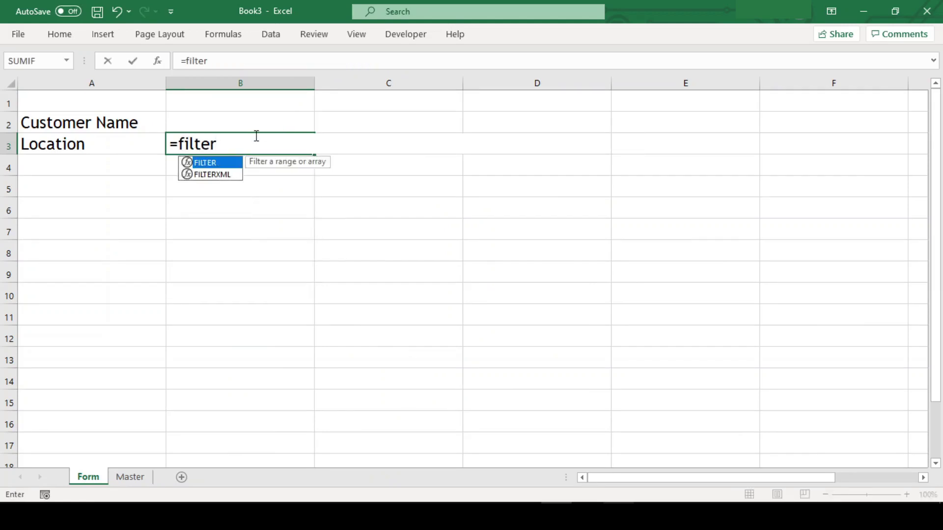
type("(")
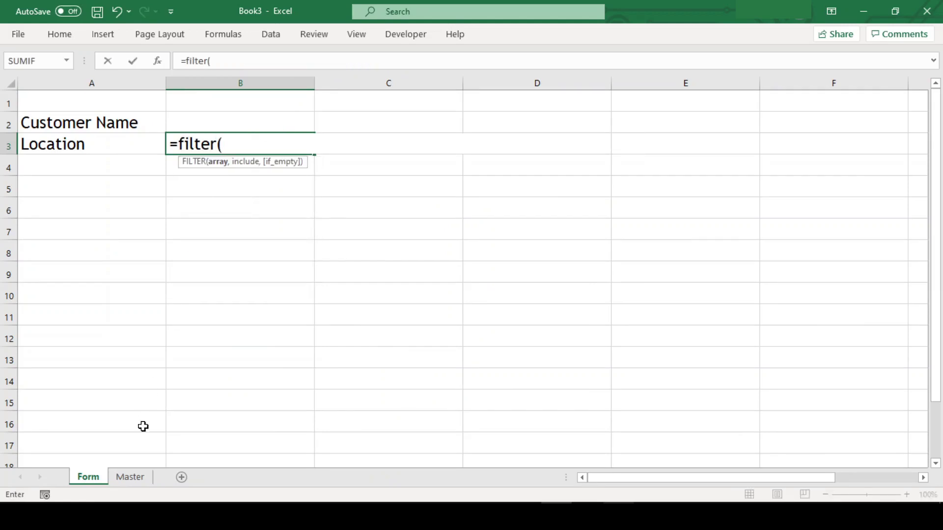
left_click(139, 478)
left_click(222, 401)
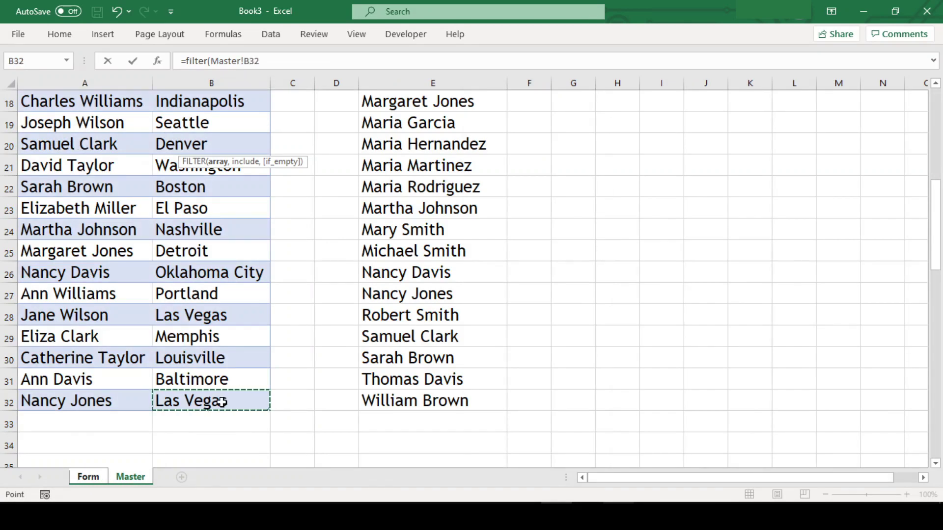
key("ctrl+Up")
key("Down")
key("ctrl+shift+Down")
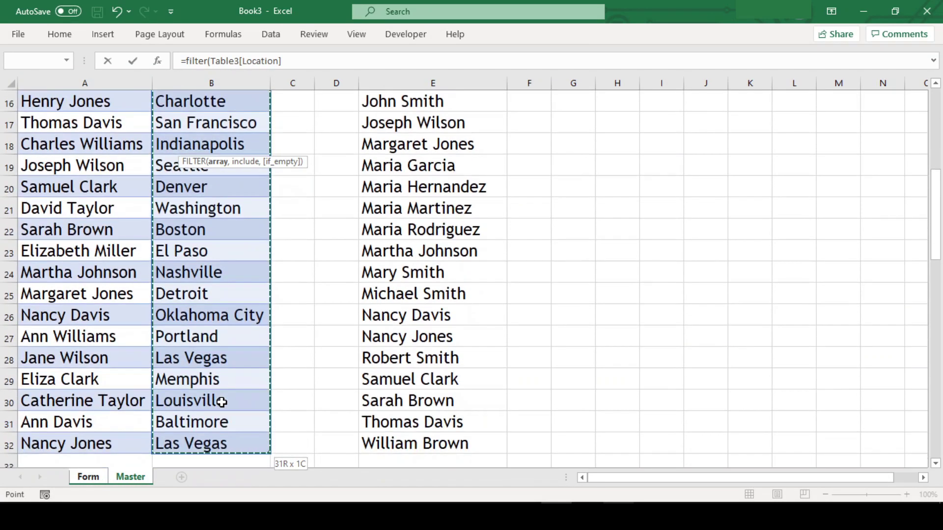
- Complete the condition Table3[Name]=Form!B2 with "" as the no-match result and commit it
type(",")
key("Left")
key("ctrl+Up")
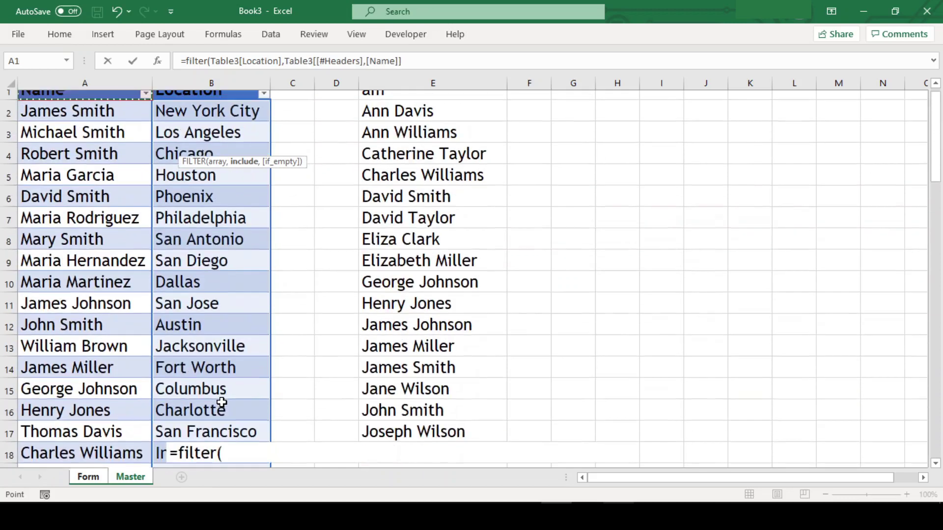
key("Down")
key("ctrl+shift+Down")
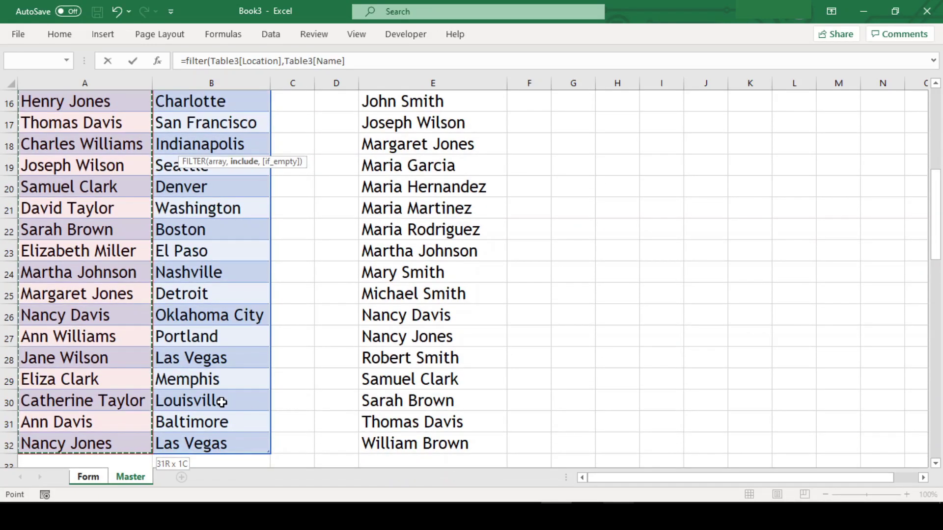
type("=")
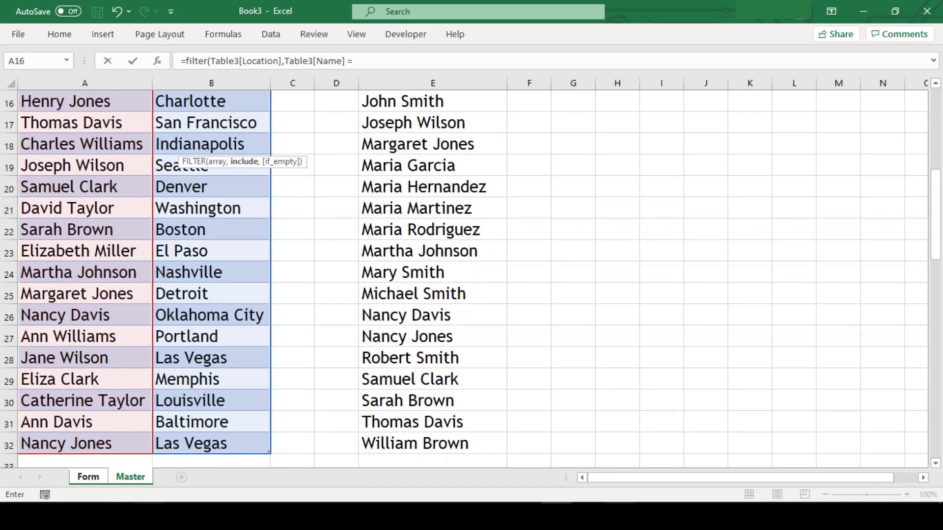
left_click(87, 478)
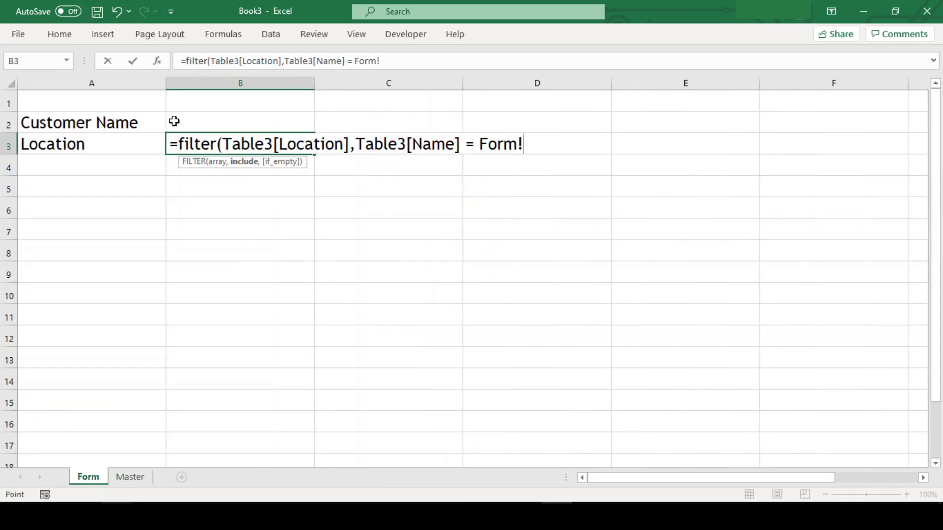
left_click(209, 125)
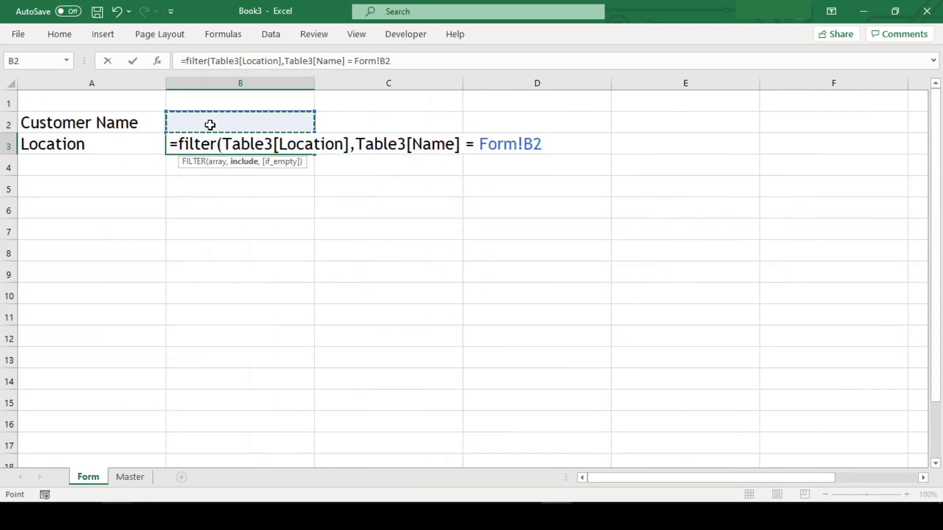
type(",\"\")")
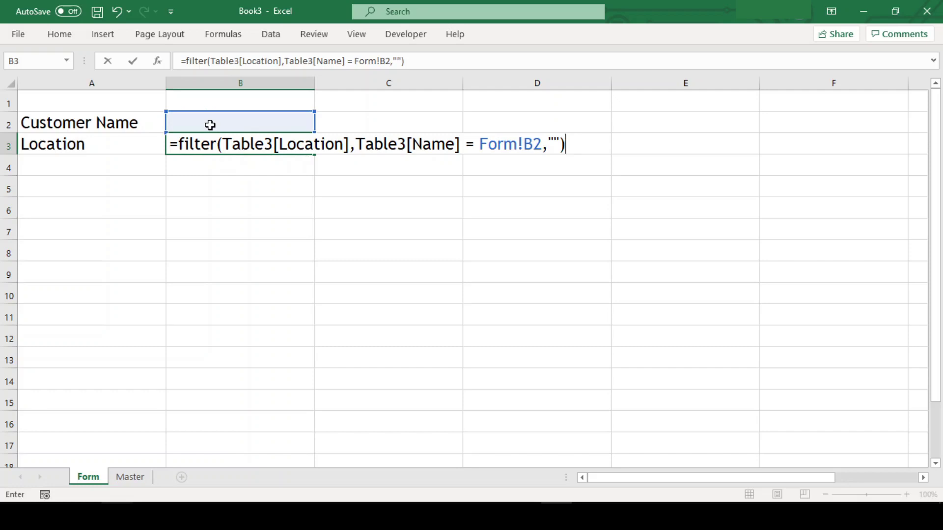
left_click(209, 124)
- Enter a partial name in B2, pick the matching customer from its drop-down, then clear B2
type("Dav")
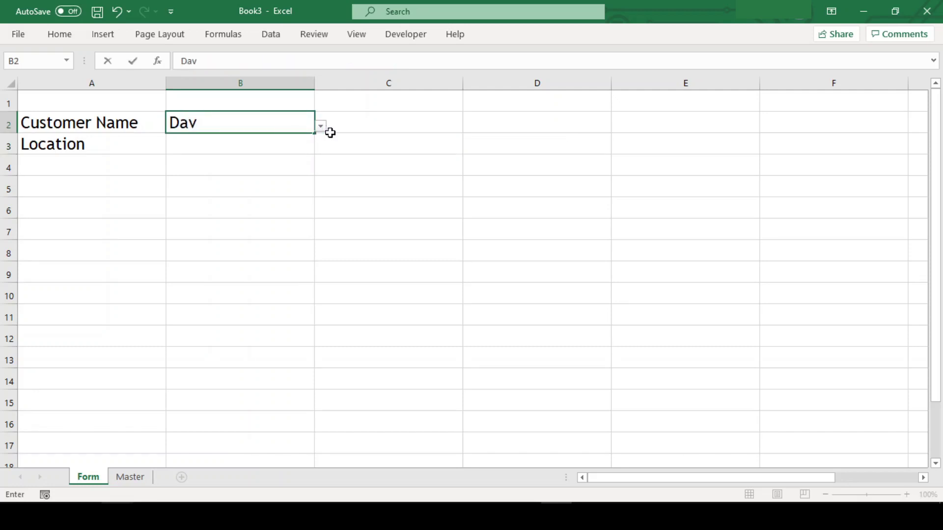
left_click(321, 126)
left_click(270, 145)
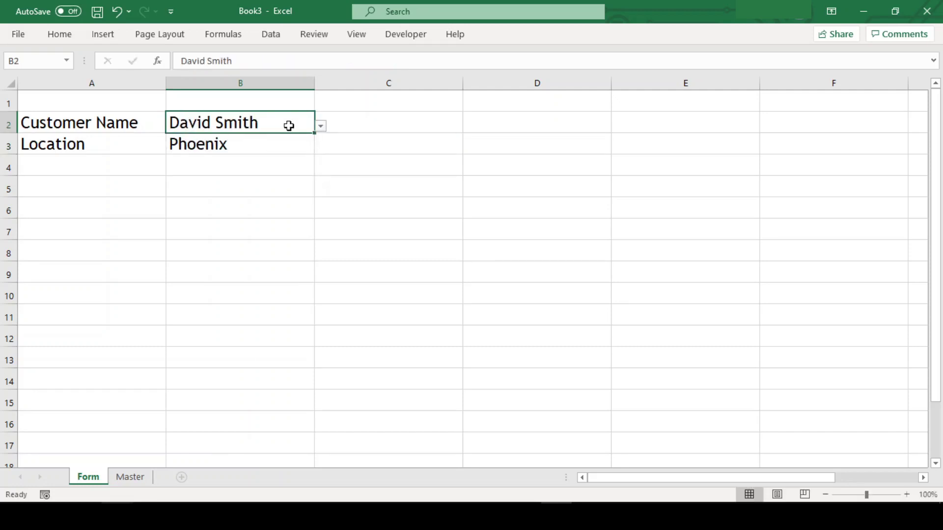
key("Delete")
- Search another partial name, choose that customer from the list, then clear B2 and type a third name
type("Mary")
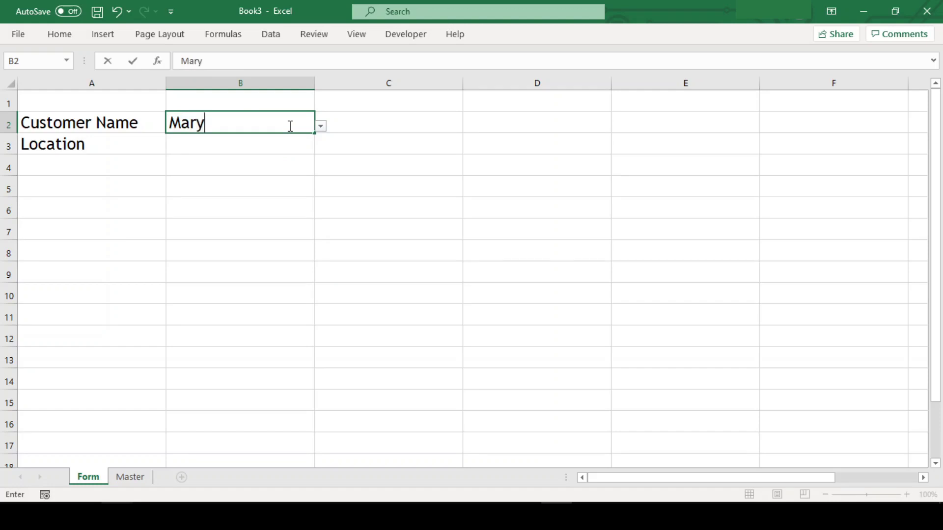
left_click(319, 126)
left_click(318, 128)
left_click(270, 139)
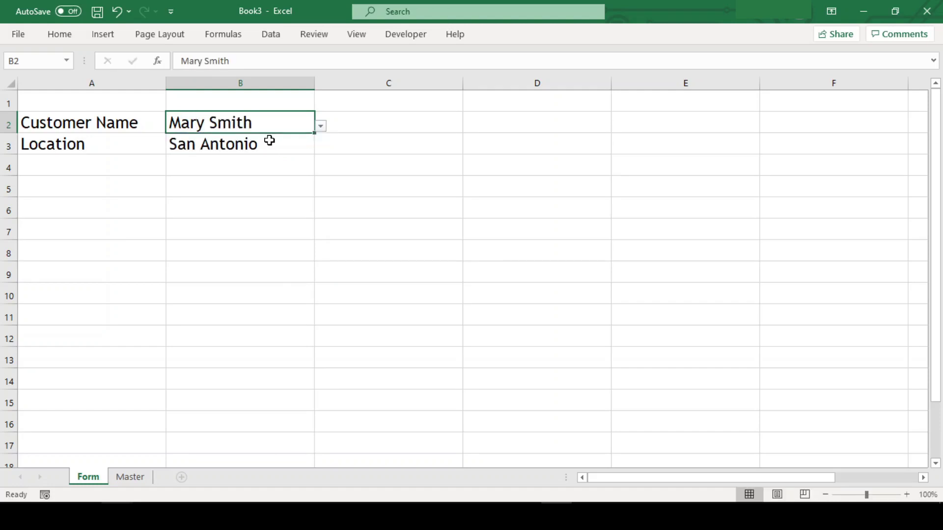
key("Delete")
type("John")
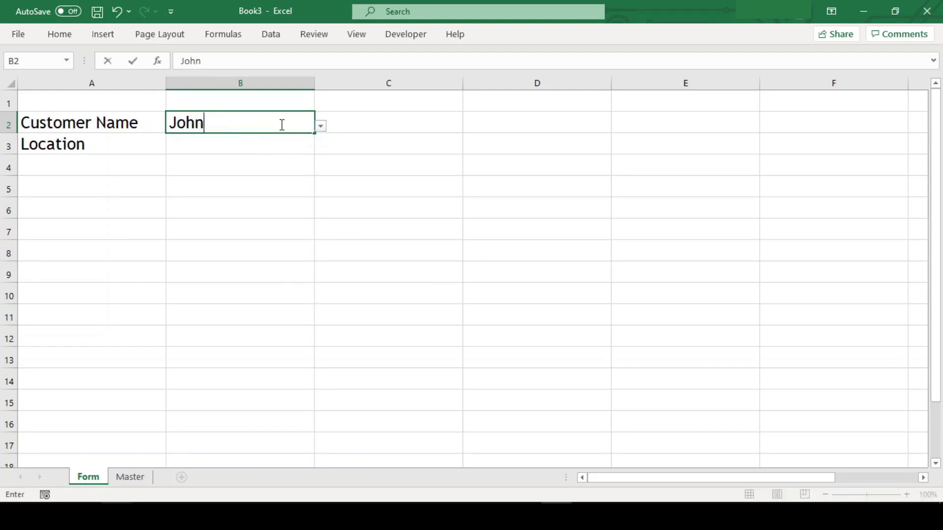